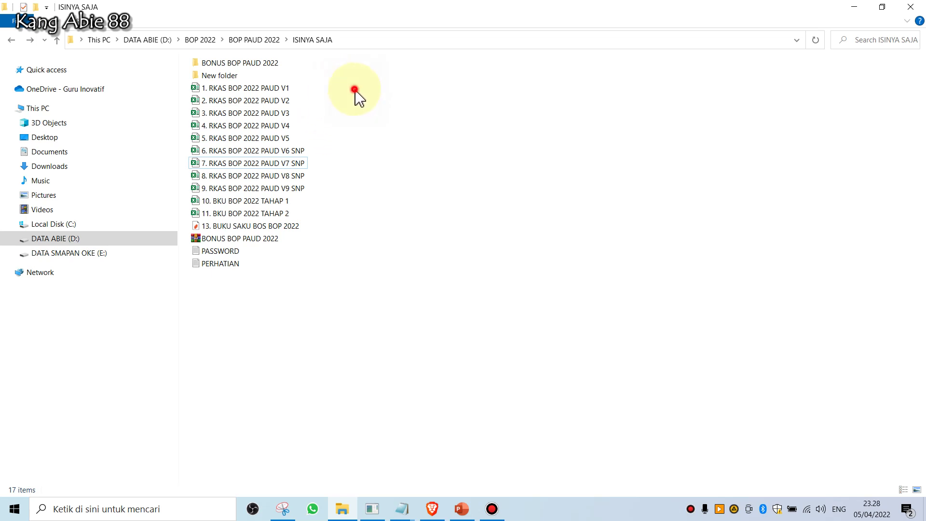
Step: Open the workbook "6. RKAS BOP 2022 PAUD V6 SNP" from the ISINYA SAJA folder
{"action": "left_click_drag", "start_coordinate": [355, 89], "coordinate": [307, 214]}
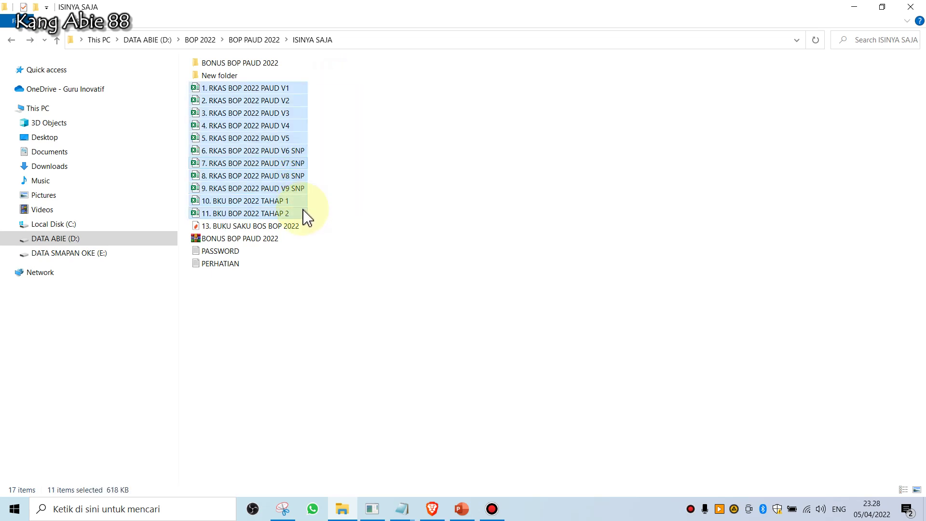
{"action": "left_click", "coordinate": [382, 171]}
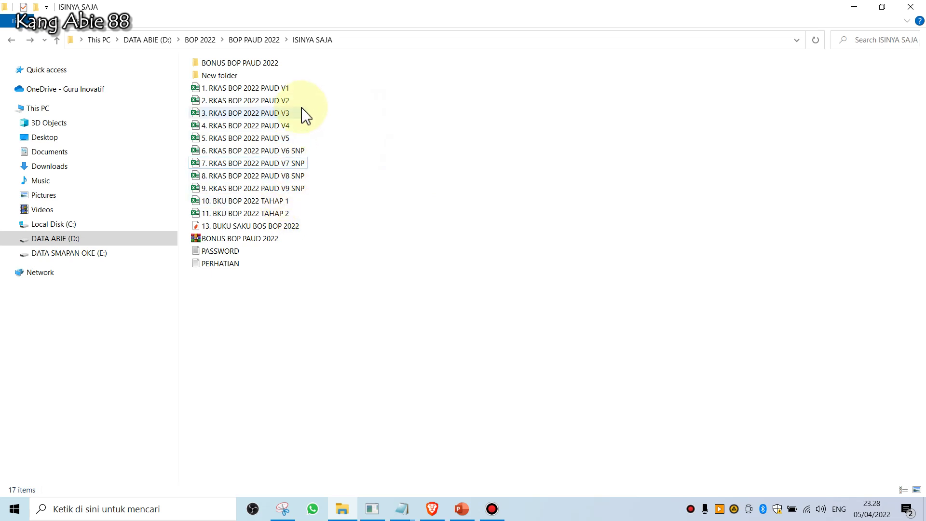
{"action": "left_click", "coordinate": [289, 152]}
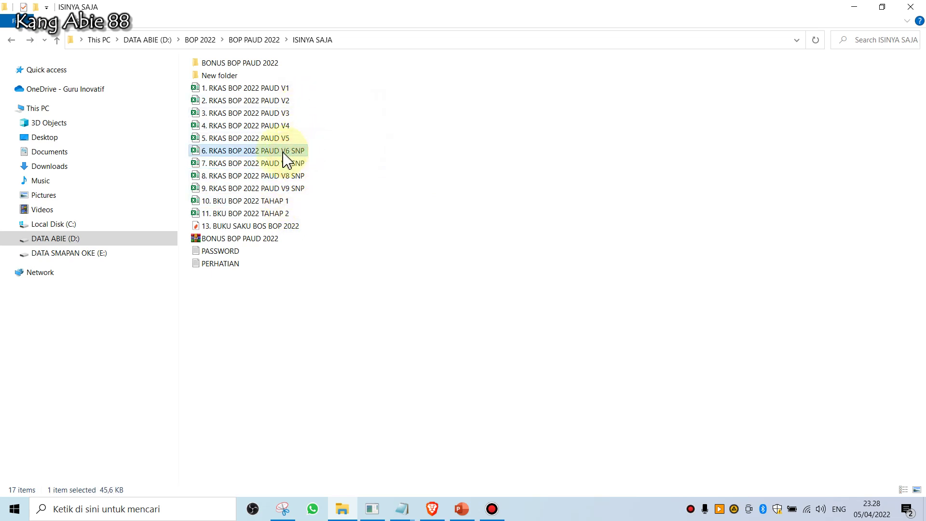
{"action": "double_click", "coordinate": [270, 151]}
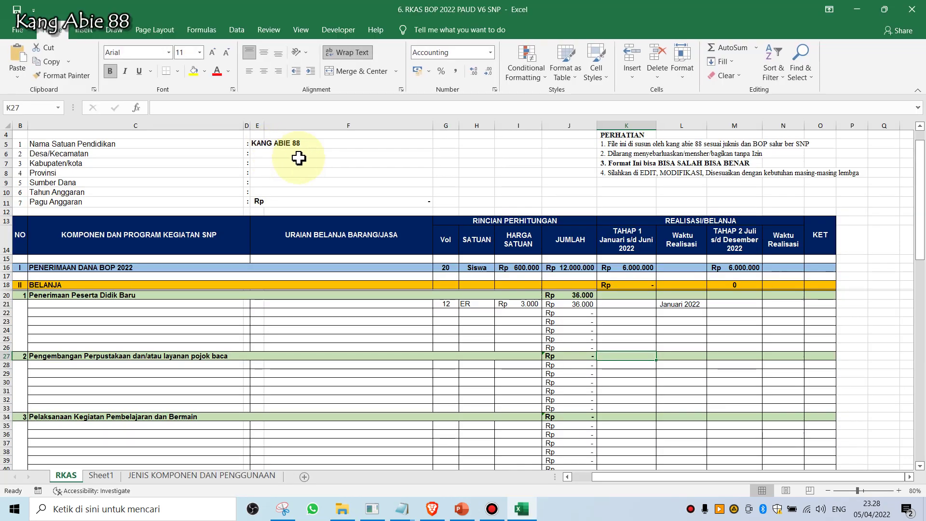
Step: Examine the RKAS sheet's school identity header, budget table columns and numbered expenditure sections at 90% zoom
{"action": "scroll", "coordinate": [604, 215], "scroll_direction": "up", "scroll_amount": 1}
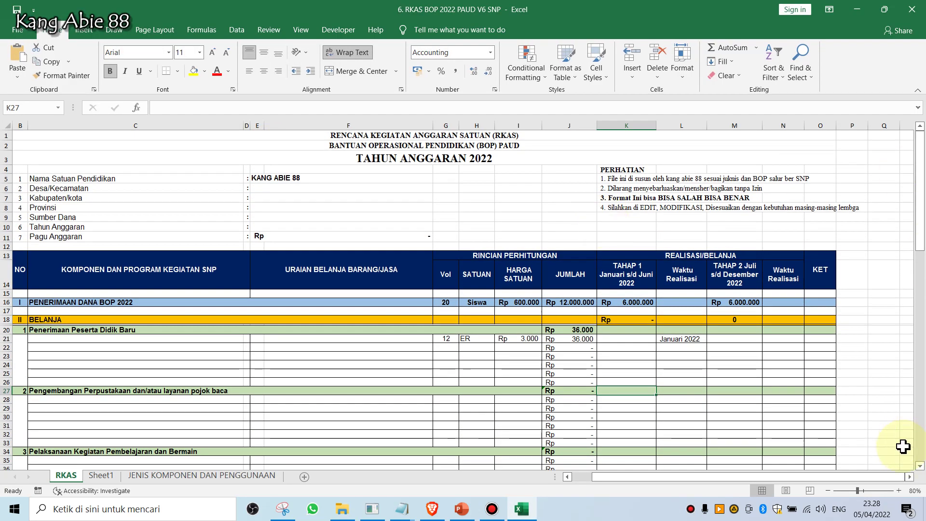
{"action": "left_click", "coordinate": [899, 491]}
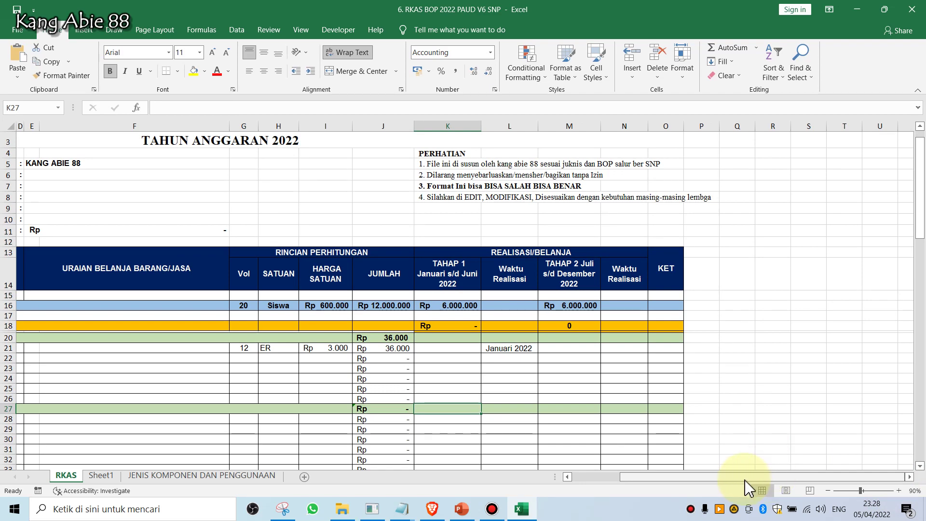
{"action": "left_click_drag", "start_coordinate": [745, 478], "coordinate": [616, 476]}
{"action": "scroll", "coordinate": [607, 325], "scroll_direction": "up", "scroll_amount": 1}
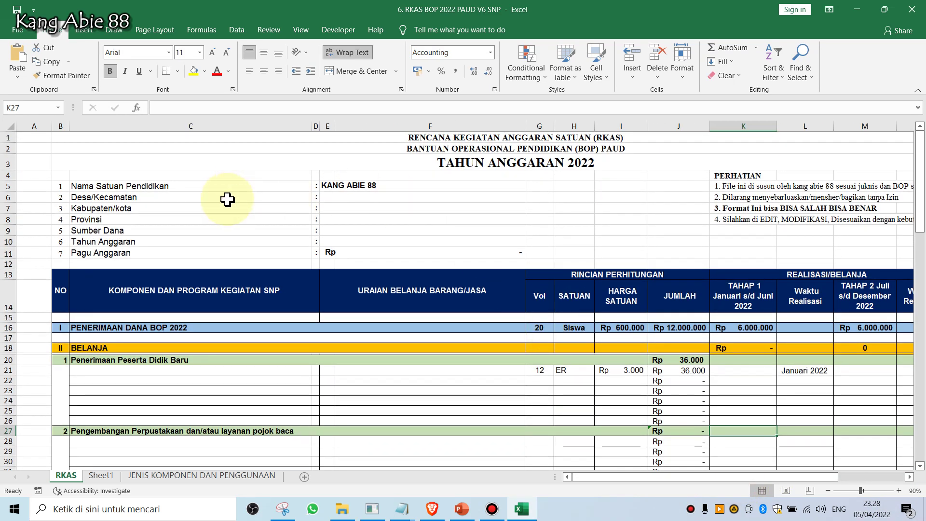
{"action": "scroll", "coordinate": [227, 198], "scroll_direction": "down", "scroll_amount": 2}
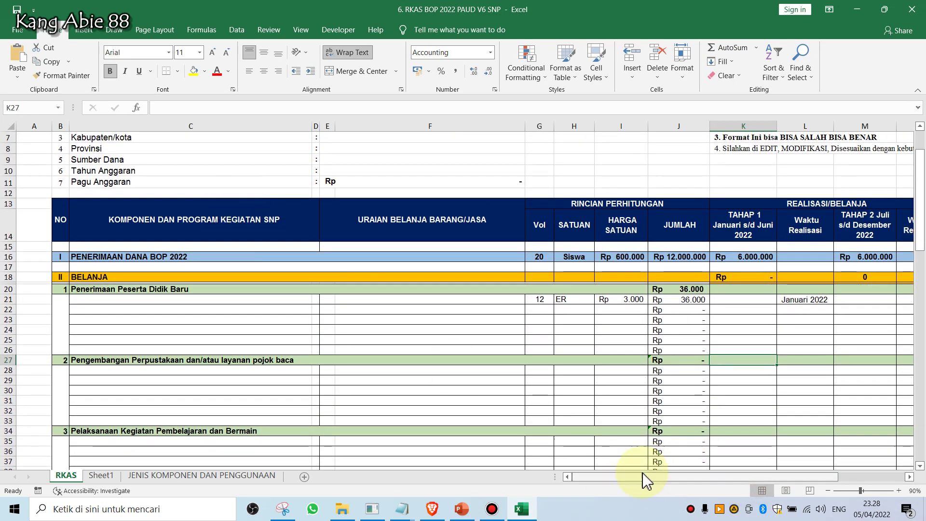
{"action": "mouse_move", "coordinate": [629, 477]}
{"action": "left_mouse_down"}
{"action": "mouse_move", "coordinate": [642, 484]}
{"action": "mouse_move", "coordinate": [627, 475]}
{"action": "left_mouse_up"}
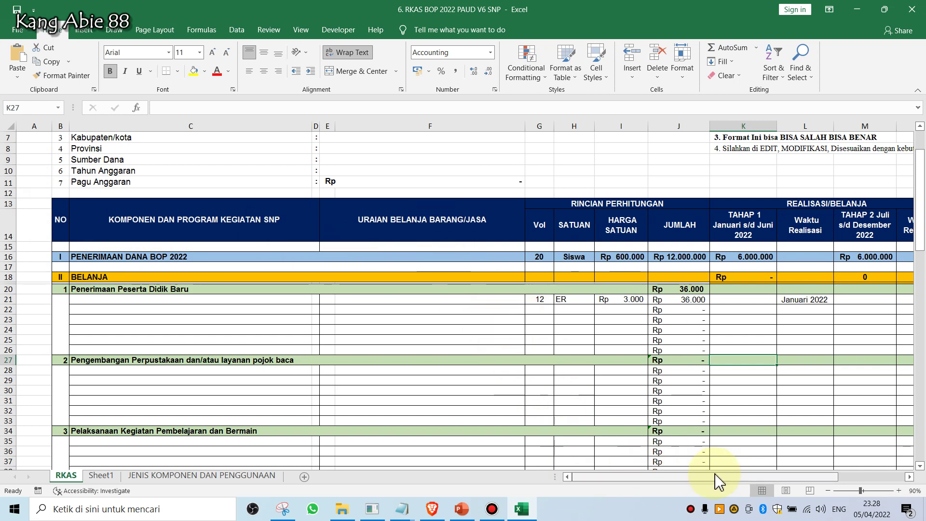
{"action": "left_click_drag", "start_coordinate": [713, 482], "coordinate": [770, 487]}
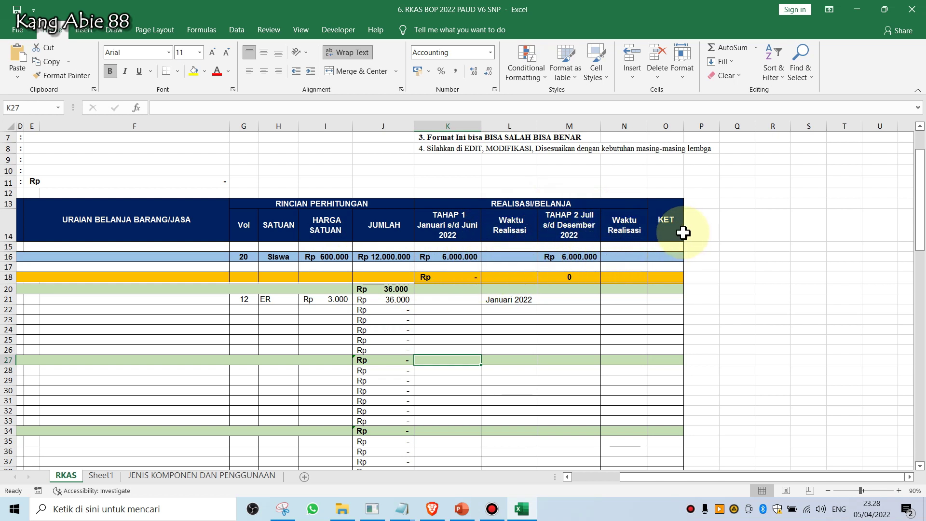
{"action": "left_click_drag", "start_coordinate": [662, 483], "coordinate": [585, 482]}
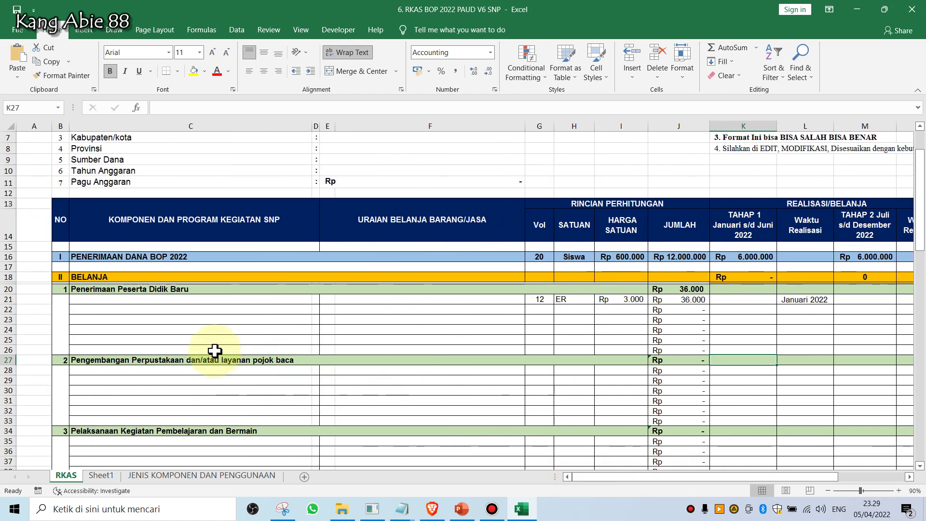
{"action": "scroll", "coordinate": [213, 350], "scroll_direction": "down", "scroll_amount": 1}
{"action": "left_click", "coordinate": [125, 256]}
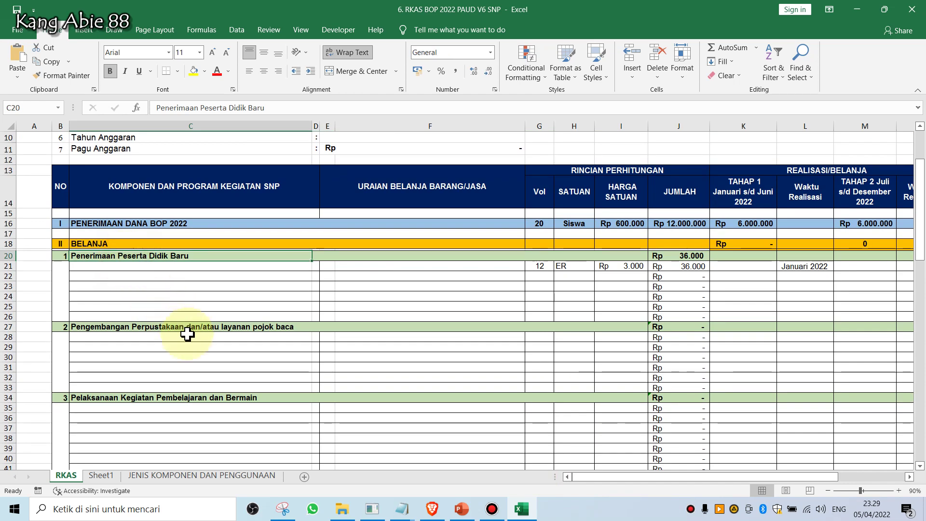
{"action": "scroll", "coordinate": [190, 337], "scroll_direction": "down", "scroll_amount": 1}
{"action": "scroll", "coordinate": [194, 343], "scroll_direction": "down", "scroll_amount": 5}
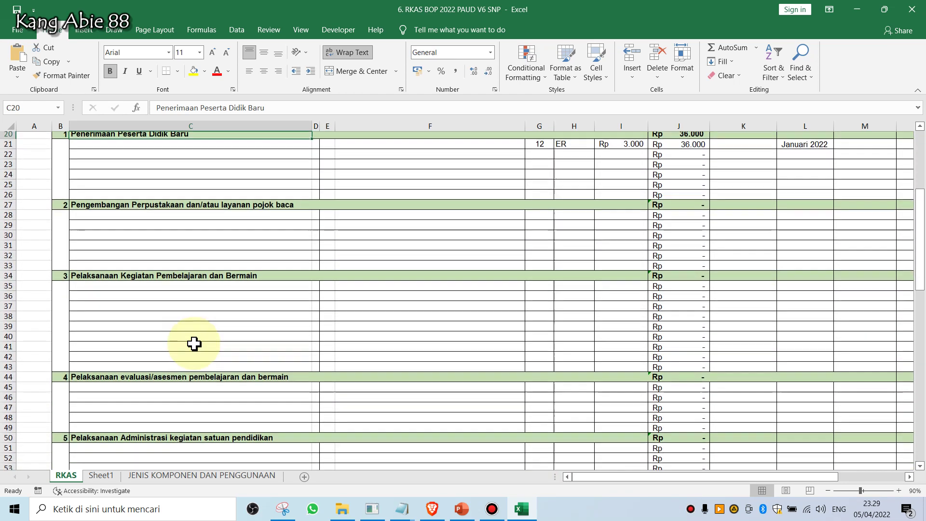
{"action": "scroll", "coordinate": [195, 343], "scroll_direction": "up", "scroll_amount": 5}
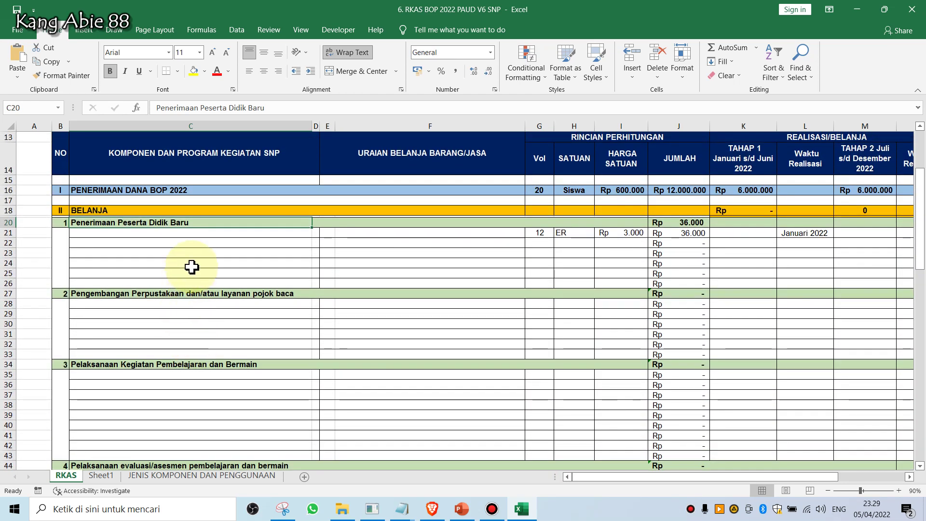
Step: Set the activity in C21 to "1.1 [STTPA] Pelaksanaan Penerimaan Peserta Didik Baru (PPDB)"
{"action": "left_click", "coordinate": [164, 235]}
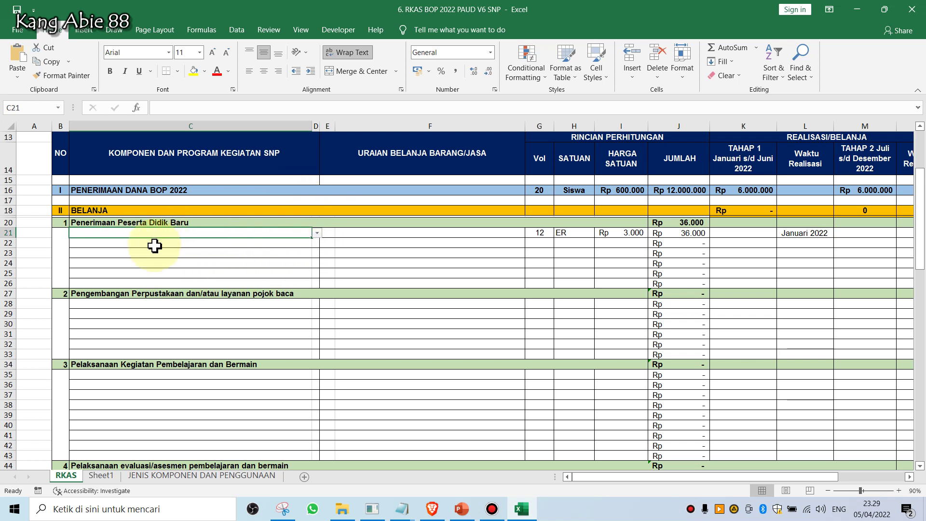
{"action": "left_click", "coordinate": [317, 233]}
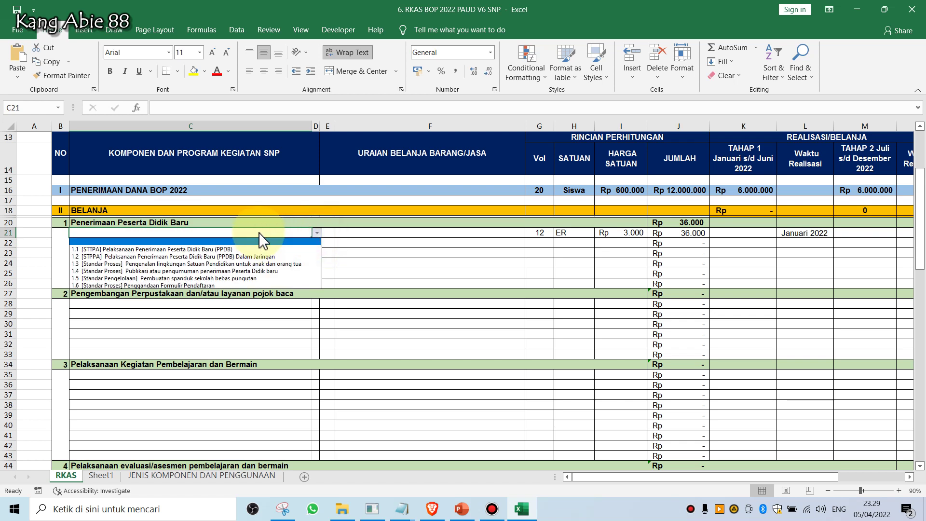
{"action": "left_click", "coordinate": [234, 250]}
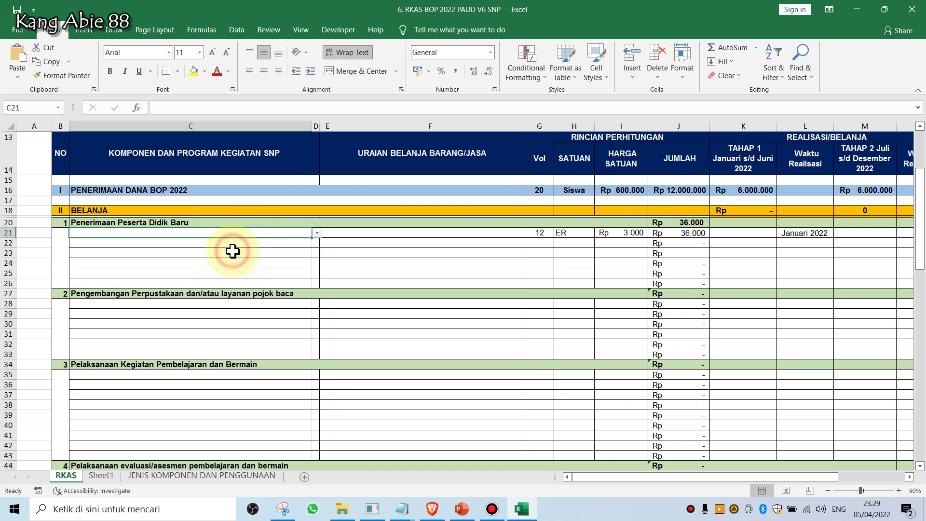
{"action": "left_click", "coordinate": [246, 255]}
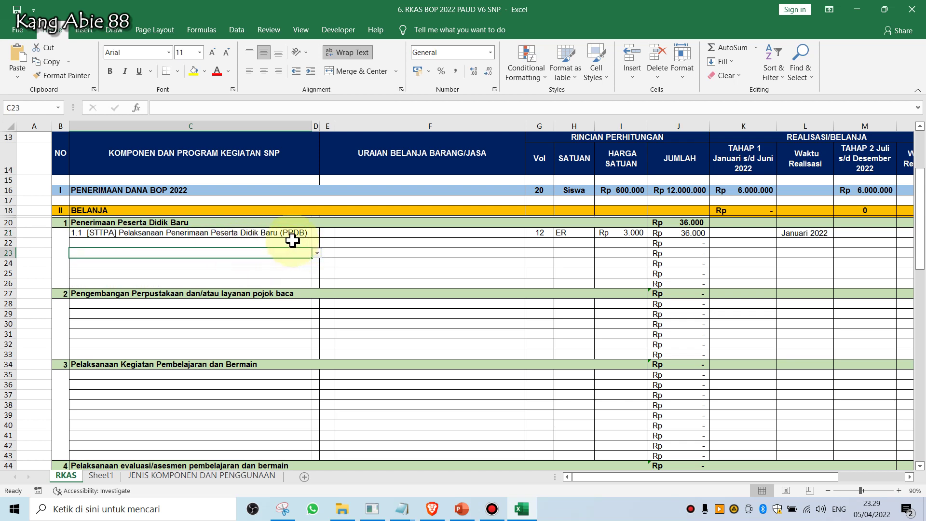
{"action": "left_click", "coordinate": [291, 242]}
{"action": "left_click", "coordinate": [317, 244]}
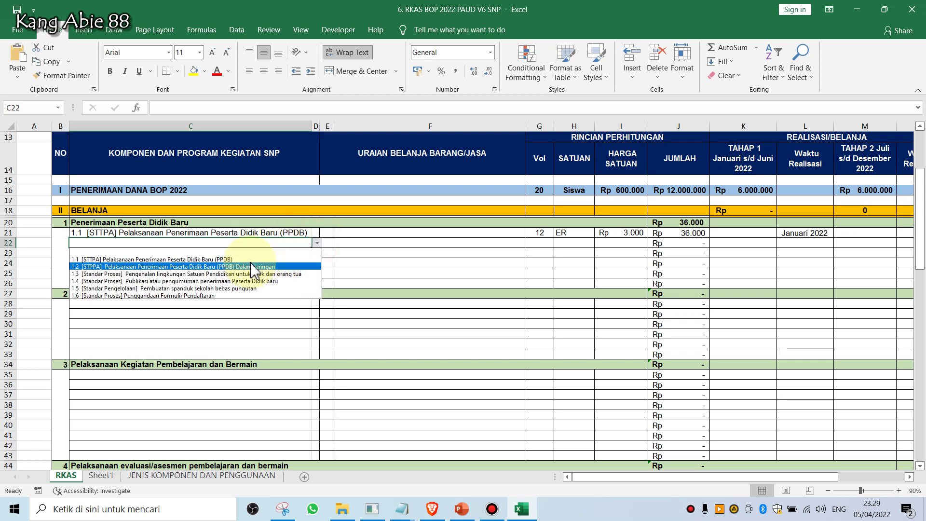
{"action": "left_click", "coordinate": [311, 207]}
{"action": "left_click", "coordinate": [246, 273]}
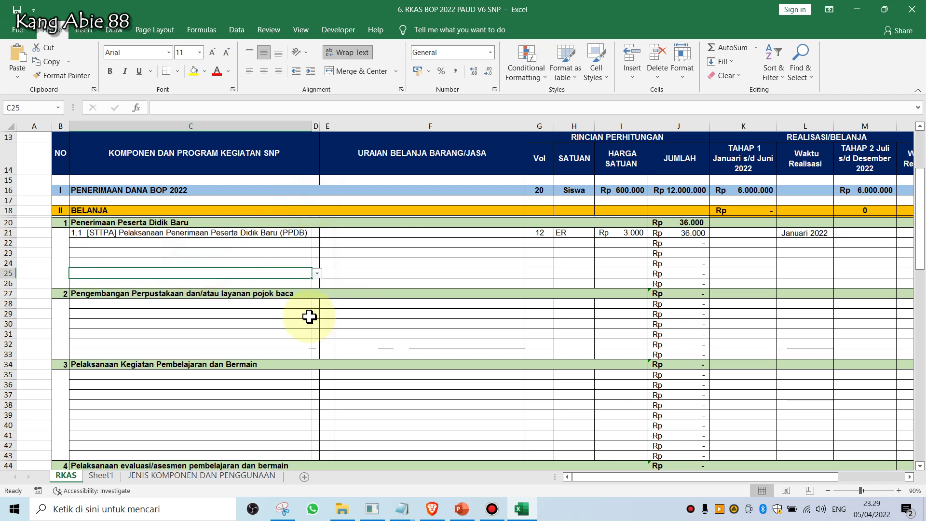
{"action": "left_click", "coordinate": [348, 270]}
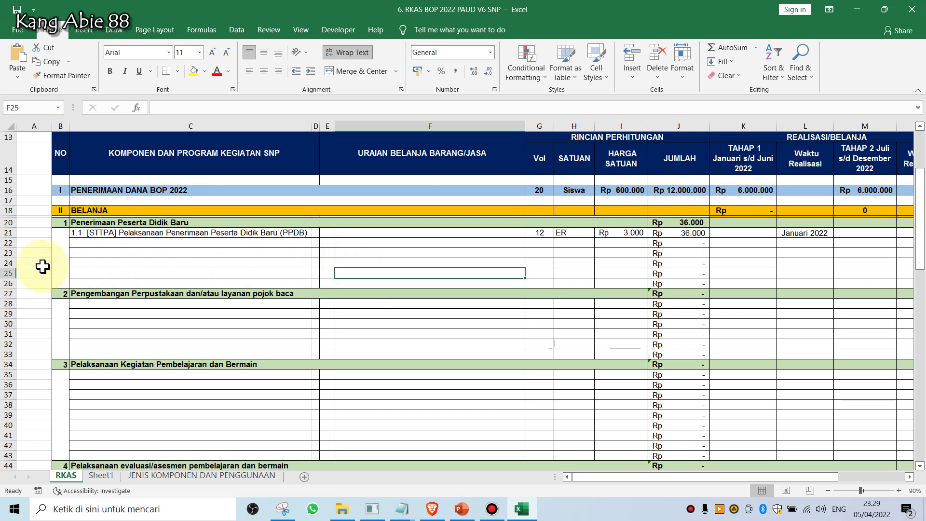
Step: Insert a row above row 23 and fill the JUMLAH formula from J21 down to J27
{"action": "right_click", "coordinate": [6, 253]}
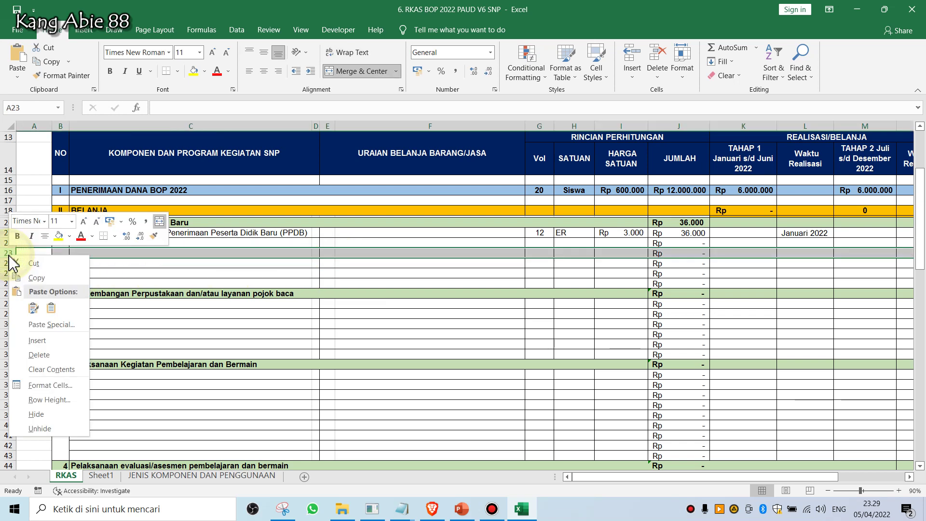
{"action": "left_click", "coordinate": [48, 341]}
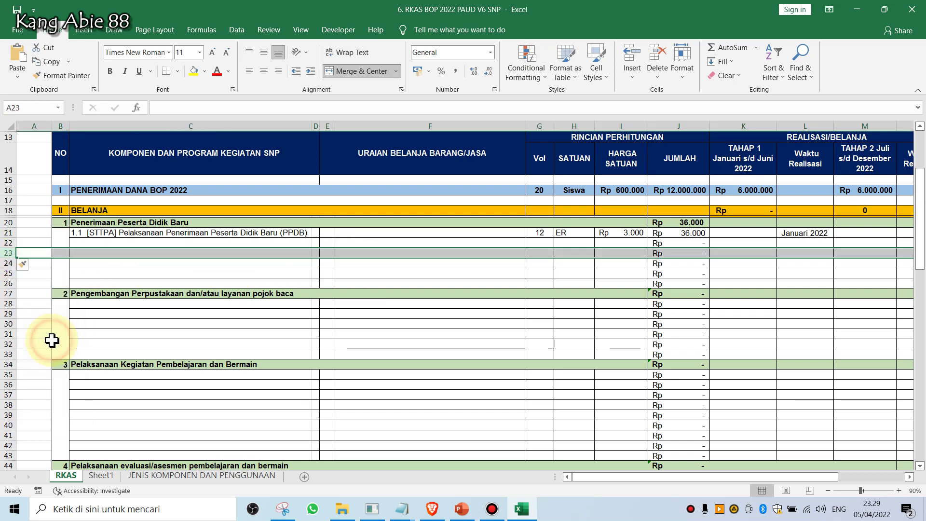
{"action": "left_click", "coordinate": [271, 254]}
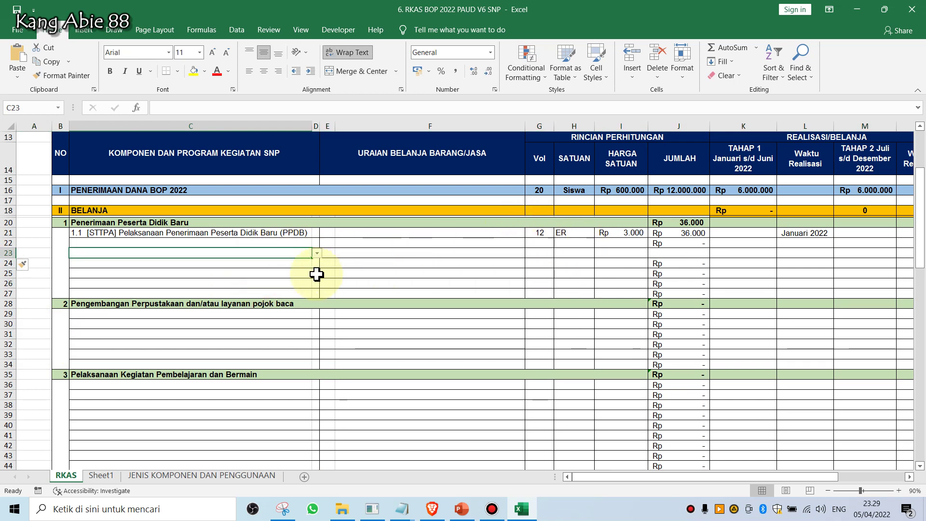
{"action": "left_click", "coordinate": [668, 232]}
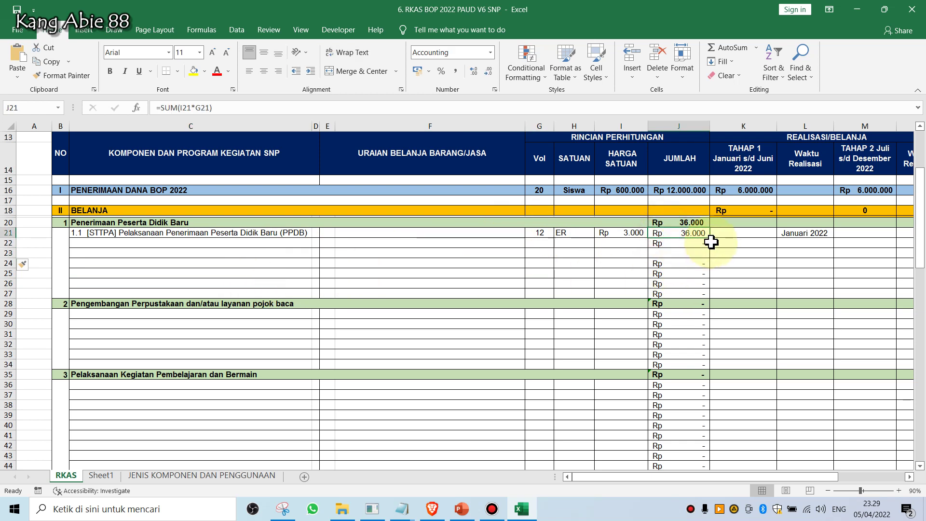
{"action": "left_click_drag", "start_coordinate": [713, 240], "coordinate": [697, 292]}
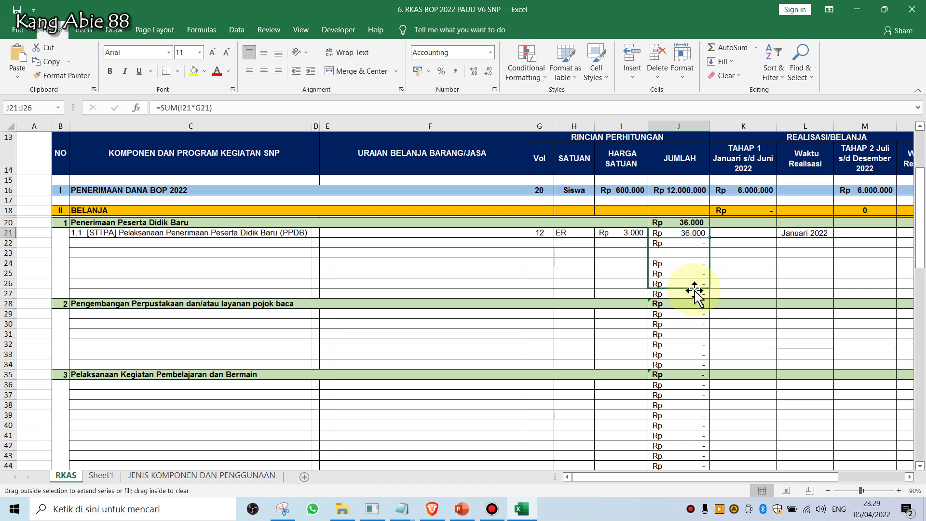
{"action": "left_click", "coordinate": [672, 253]}
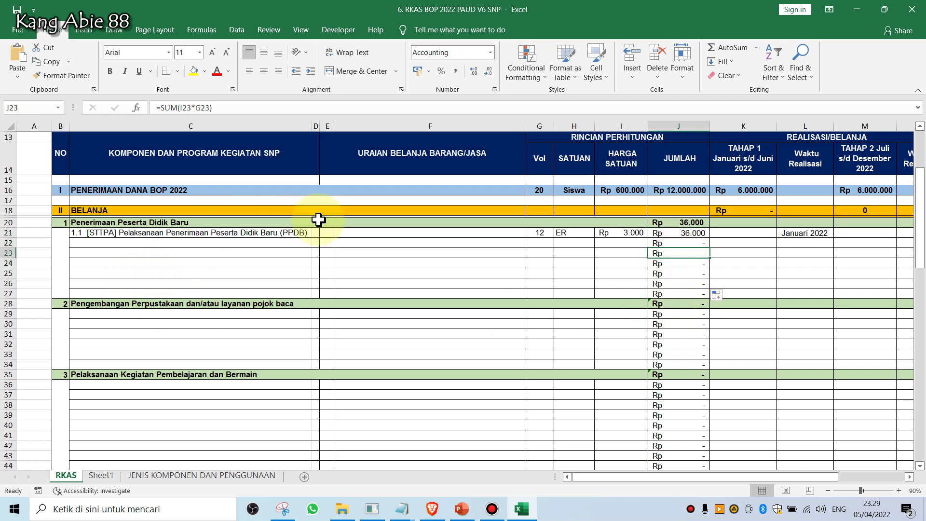
Step: Fill in row 21 with the description "Konsumsi panitia PPDB ( 5 org x 10000x 6hr)", volume 30 and unit OK
{"action": "left_click", "coordinate": [341, 231]}
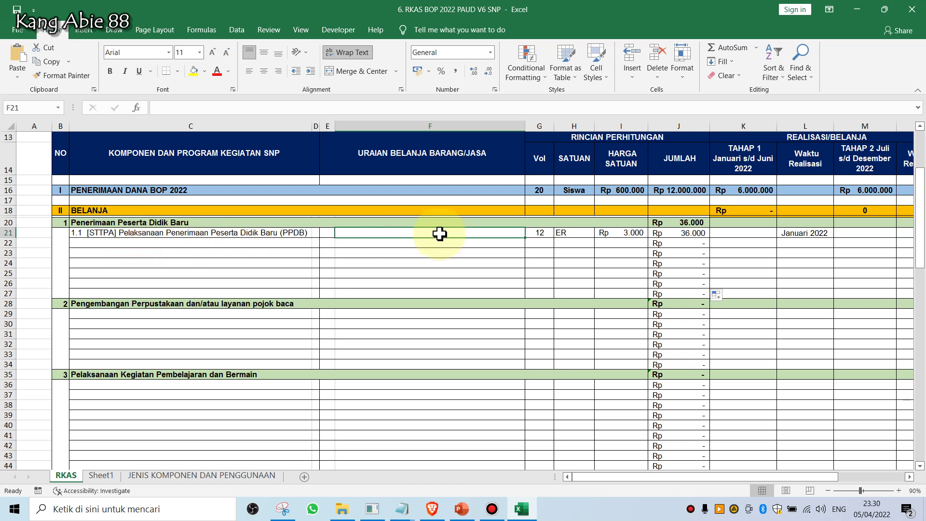
{"action": "type", "text": "Kon"}
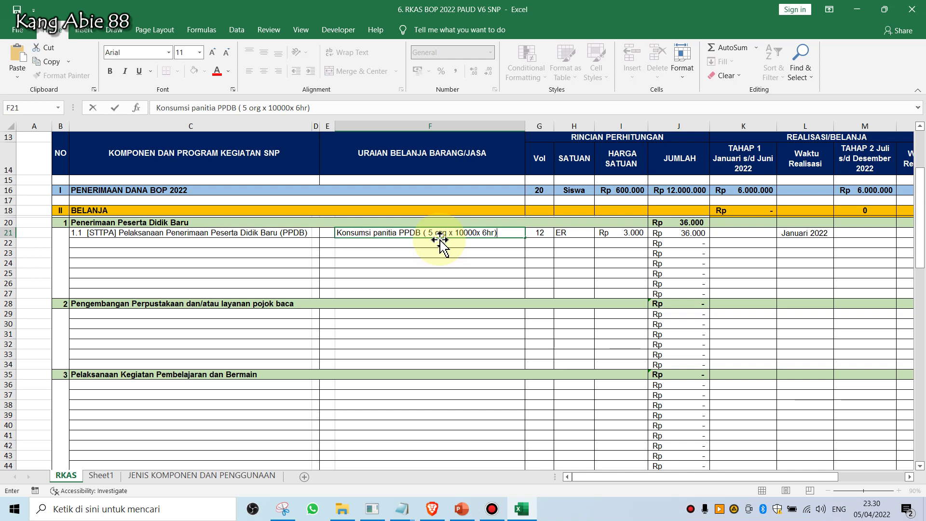
{"action": "left_click", "coordinate": [535, 232]}
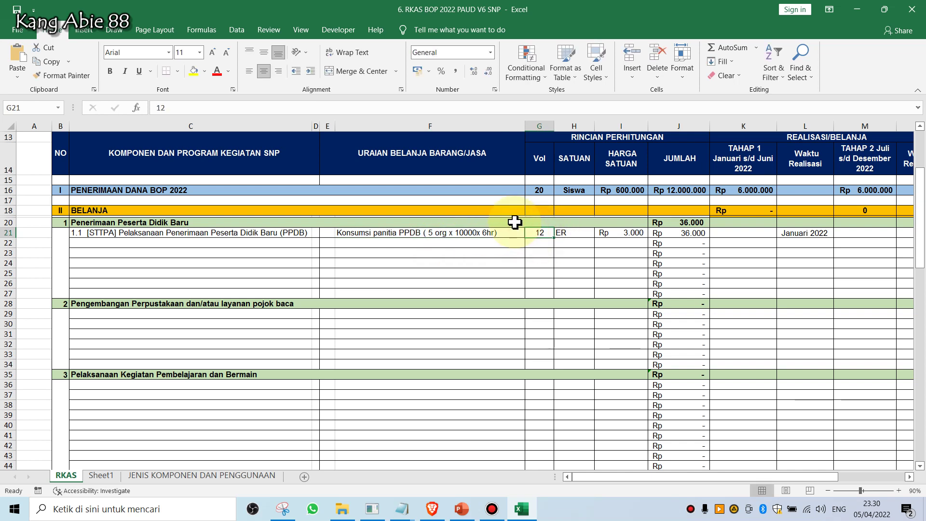
{"action": "type", "text": "30"}
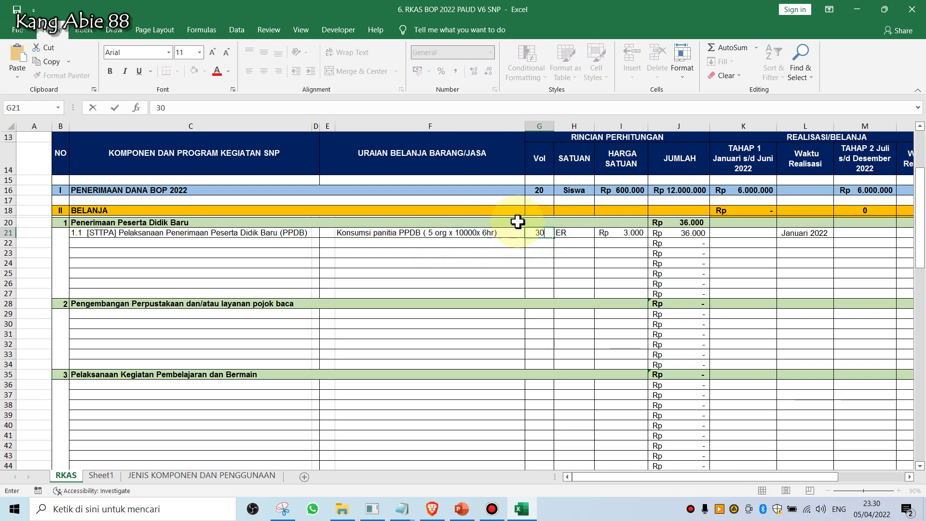
{"action": "left_click", "coordinate": [575, 232]}
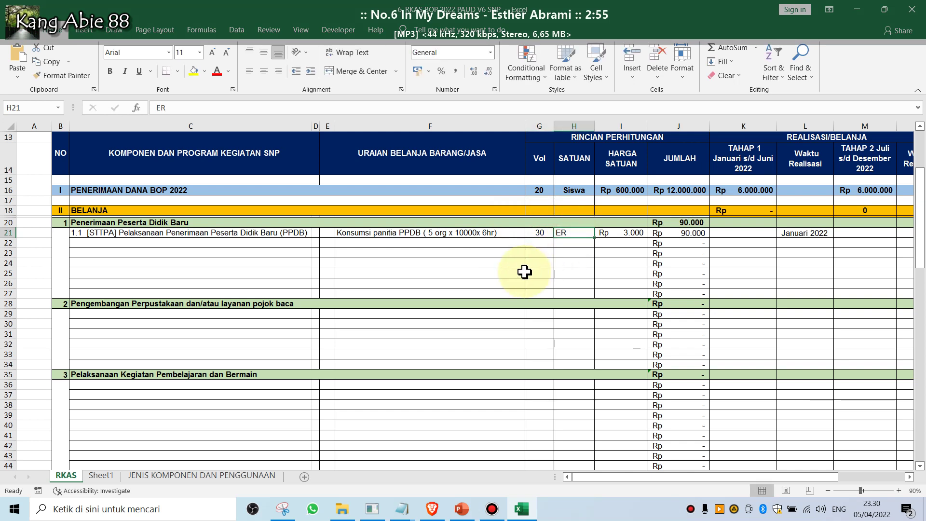
{"action": "type", "text": "OK"}
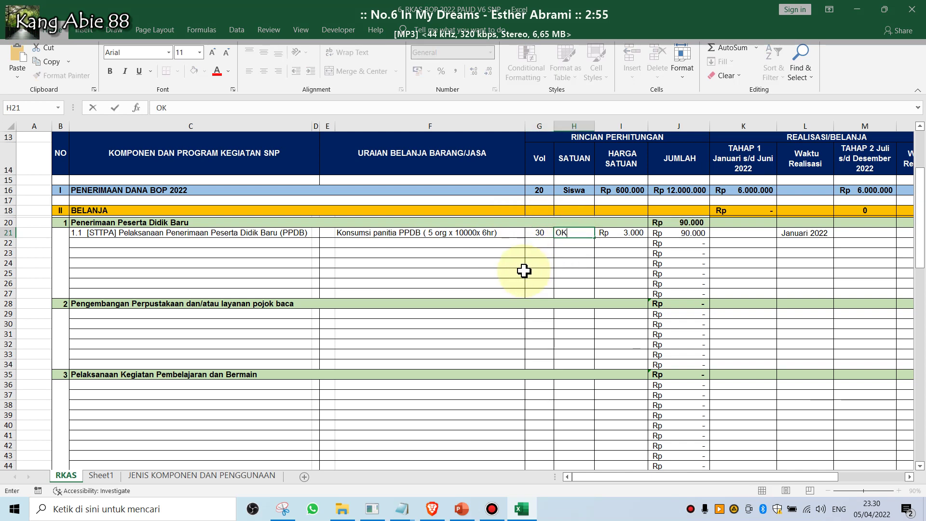
Step: Set the unit price (HARGA SATUAN) of the PPDB committee consumption item in row 21 to 10000
{"action": "left_click", "coordinate": [613, 234]}
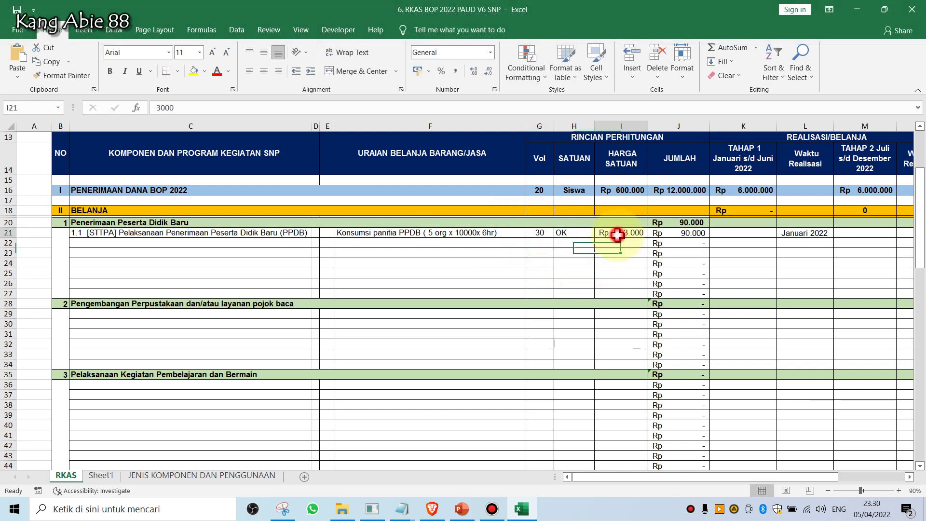
{"action": "type", "text": "1"}
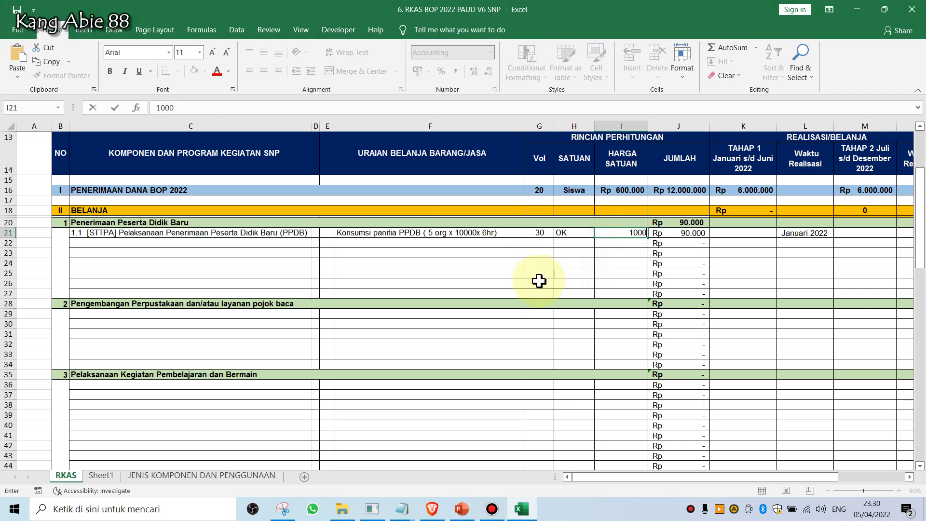
{"action": "type", "text": "0000"}
{"action": "left_click", "coordinate": [562, 293]}
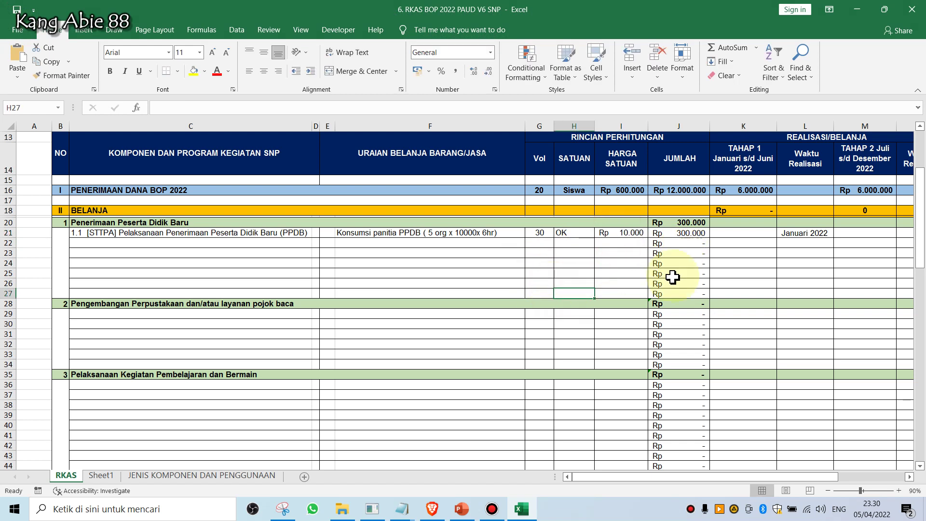
{"action": "left_click", "coordinate": [686, 223]}
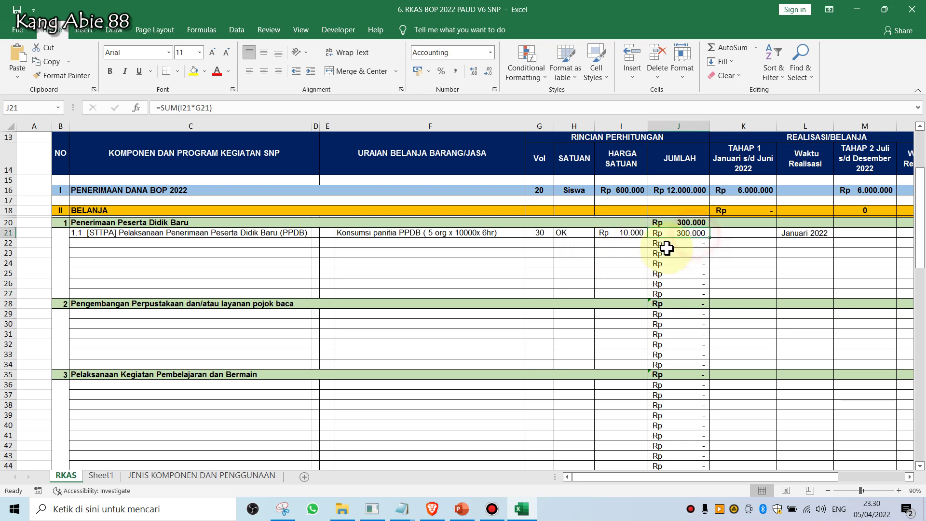
{"action": "left_click", "coordinate": [670, 197]}
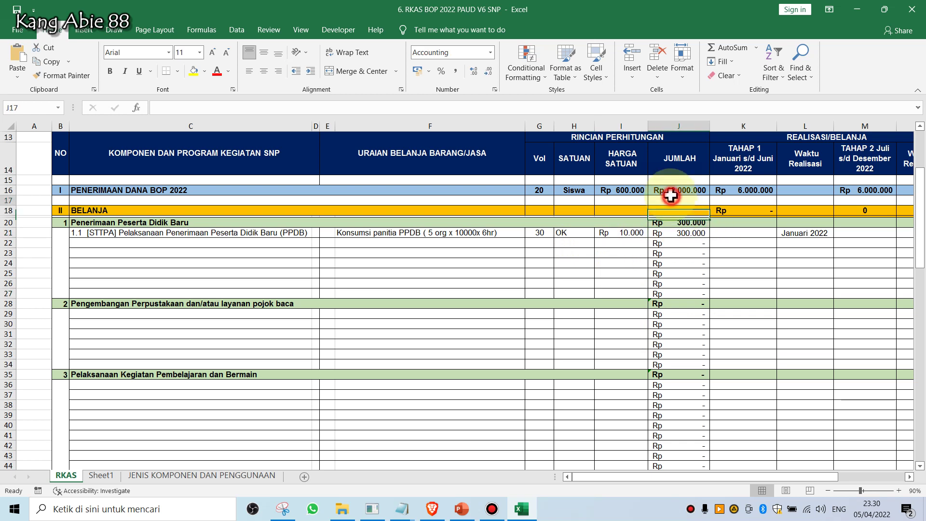
{"action": "left_click", "coordinate": [674, 242]}
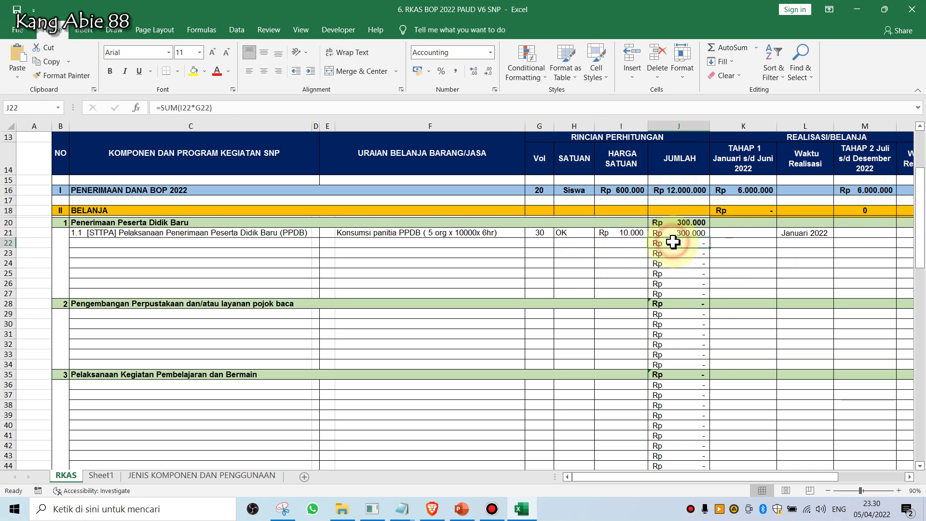
Step: Enter 300000 as the TAHAP 2 (Juli s/d Desember 2022) amount for the consumption item in M21
{"action": "left_click", "coordinate": [380, 236]}
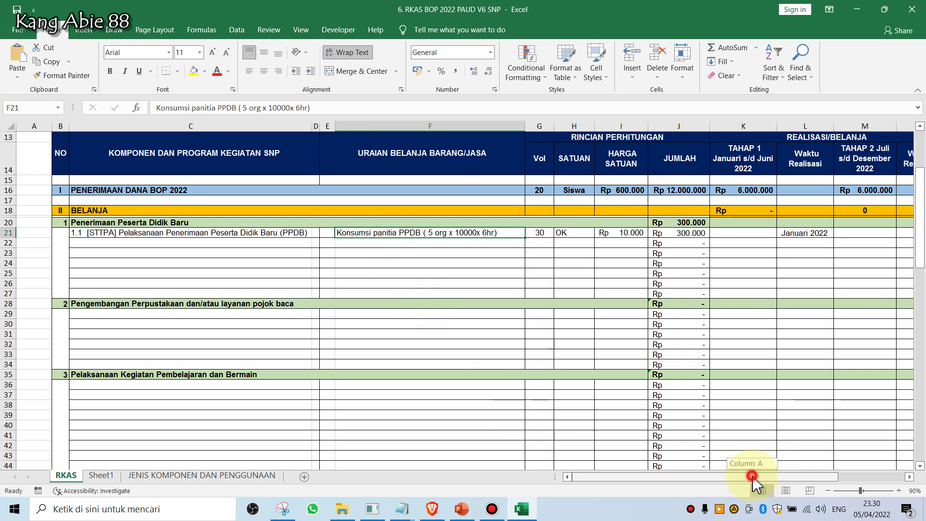
{"action": "left_click_drag", "start_coordinate": [757, 480], "coordinate": [820, 480]}
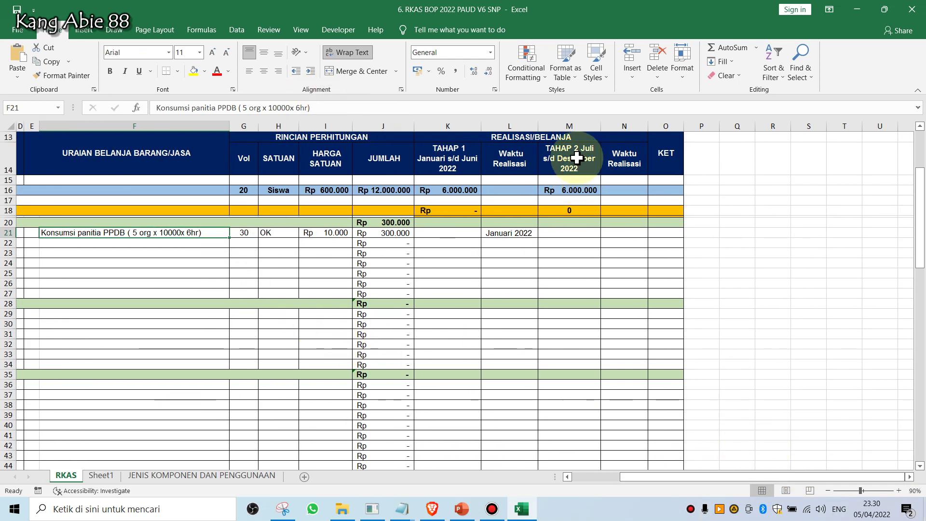
{"action": "left_click_drag", "start_coordinate": [570, 150], "coordinate": [562, 242]}
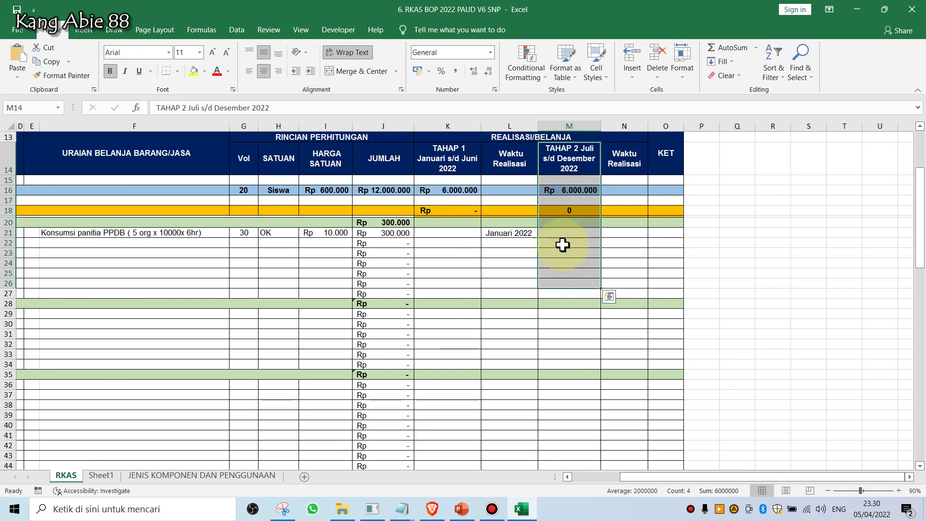
{"action": "left_click", "coordinate": [556, 234]}
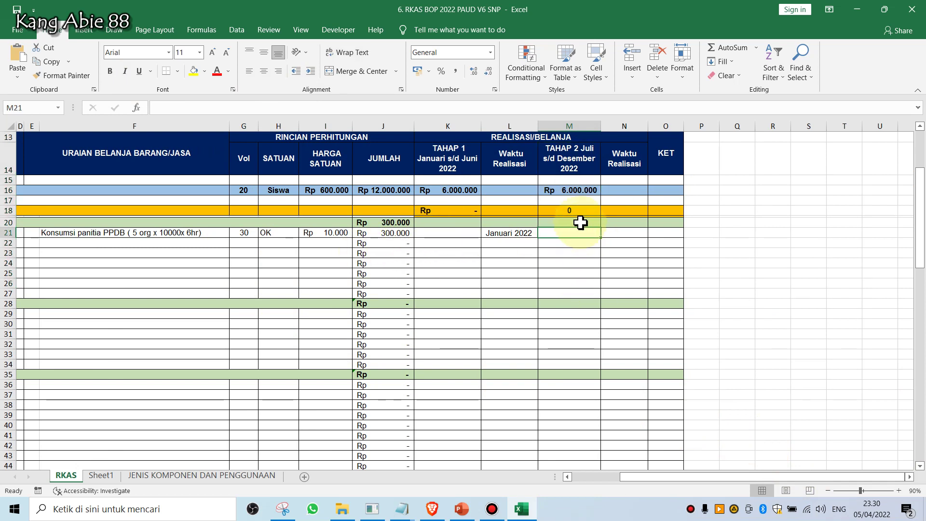
{"action": "type", "text": "300000"}
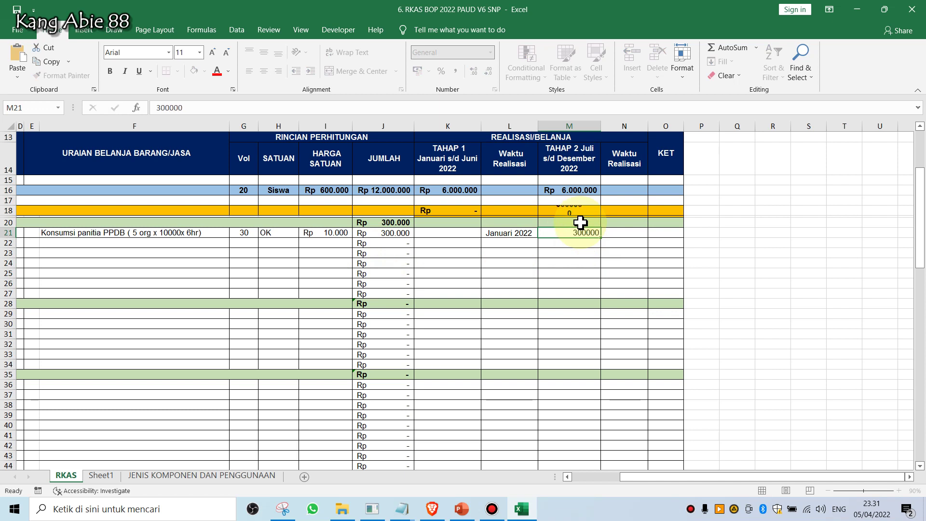
{"action": "key", "text": "Return"}
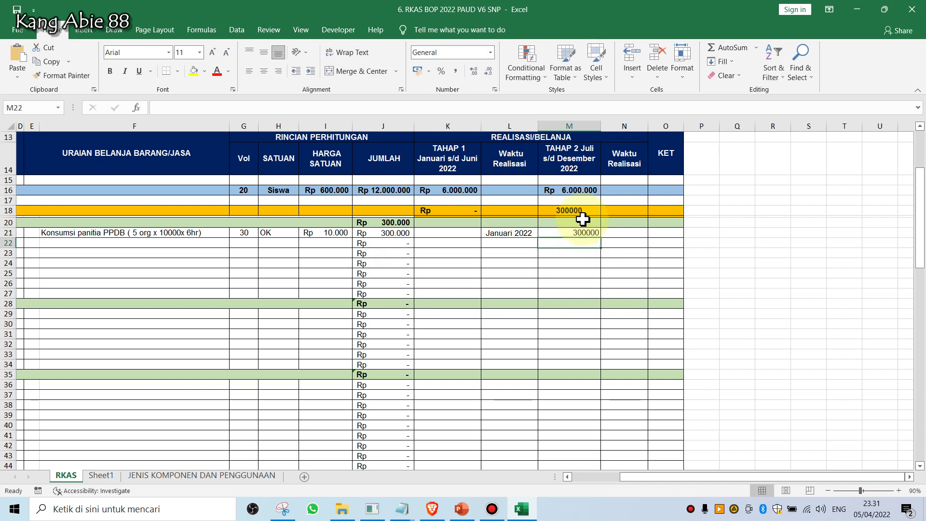
Step: Apply the Accounting number format to the TAHAP 2 BELANJA total in M18
{"action": "left_click", "coordinate": [575, 211]}
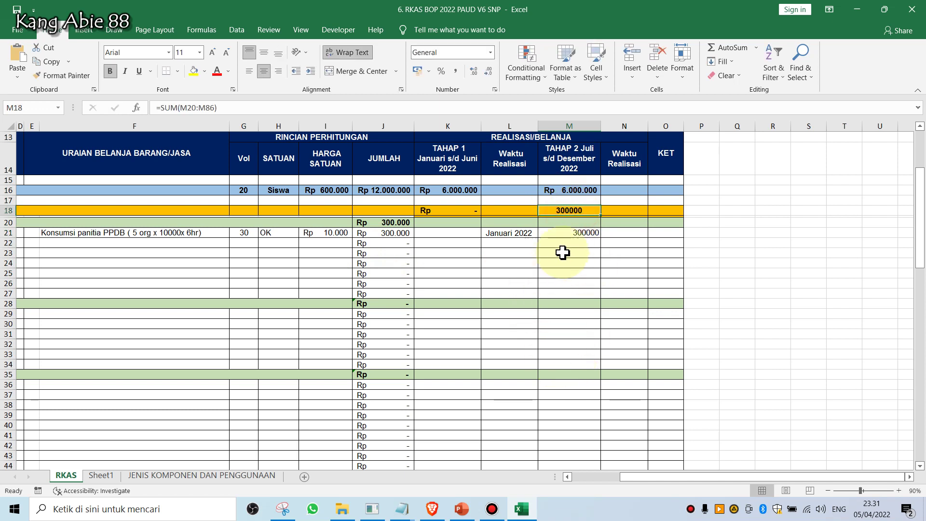
{"action": "left_click", "coordinate": [564, 208]}
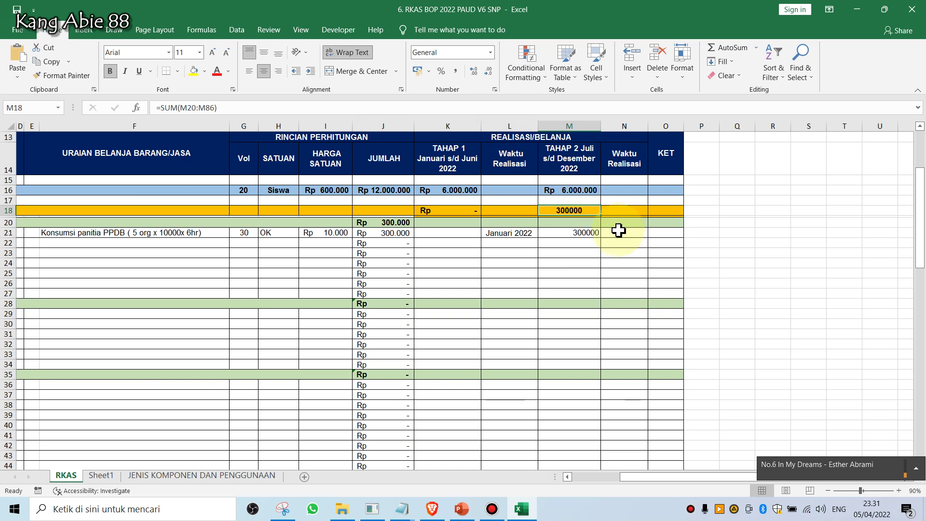
{"action": "left_click", "coordinate": [491, 53]}
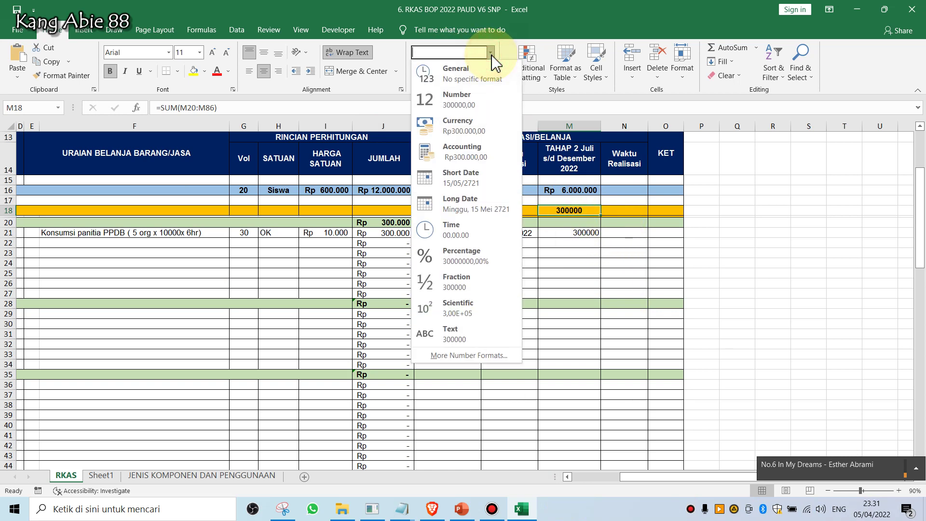
{"action": "left_click", "coordinate": [478, 152]}
{"action": "left_click", "coordinate": [582, 283]}
{"action": "left_click", "coordinate": [564, 215]}
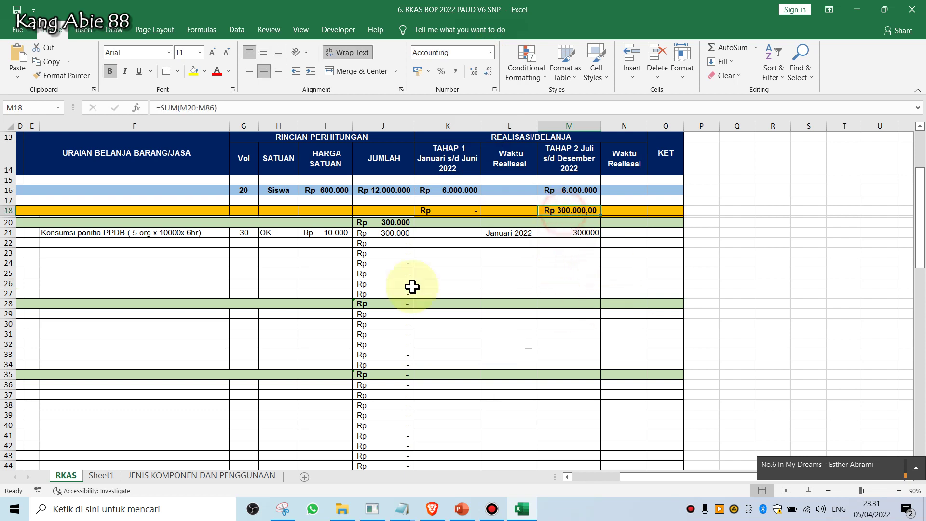
Step: Clear the "Januari 2022" entry from the TAHAP 1 Waktu Realisasi cell L21
{"action": "left_click", "coordinate": [456, 233]}
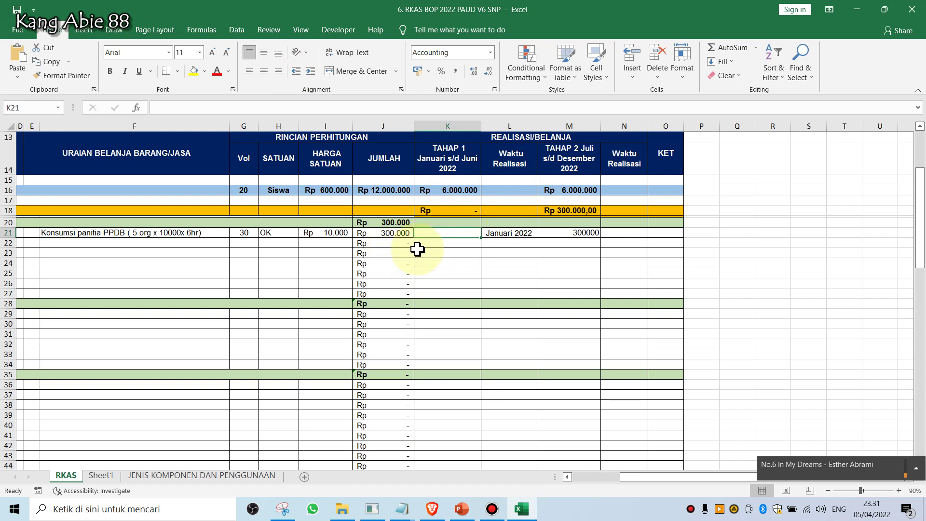
{"action": "left_click", "coordinate": [387, 236]}
{"action": "left_click", "coordinate": [586, 234]}
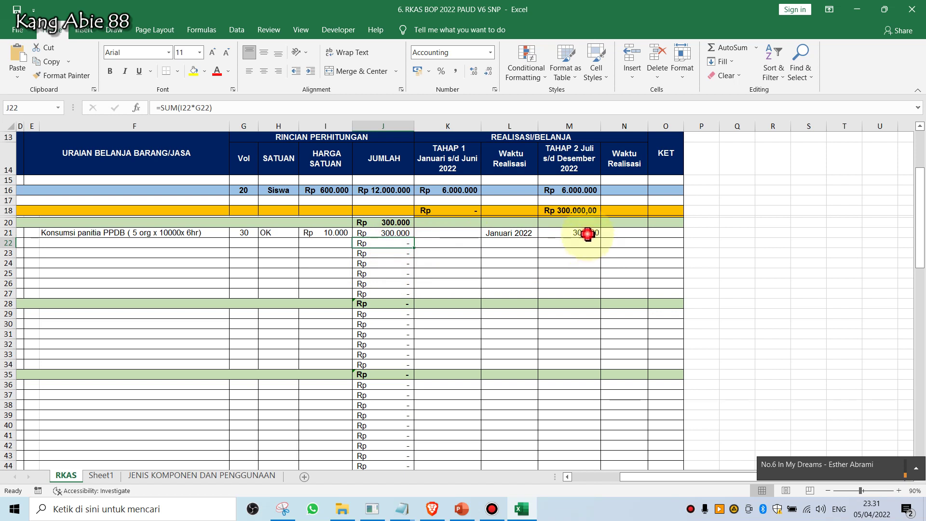
{"action": "left_click", "coordinate": [409, 232]}
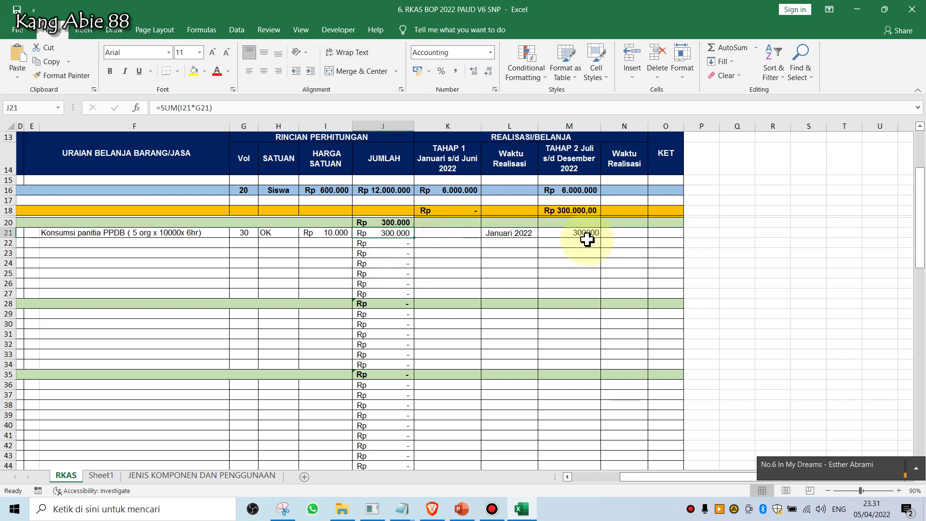
{"action": "left_click", "coordinate": [628, 231]}
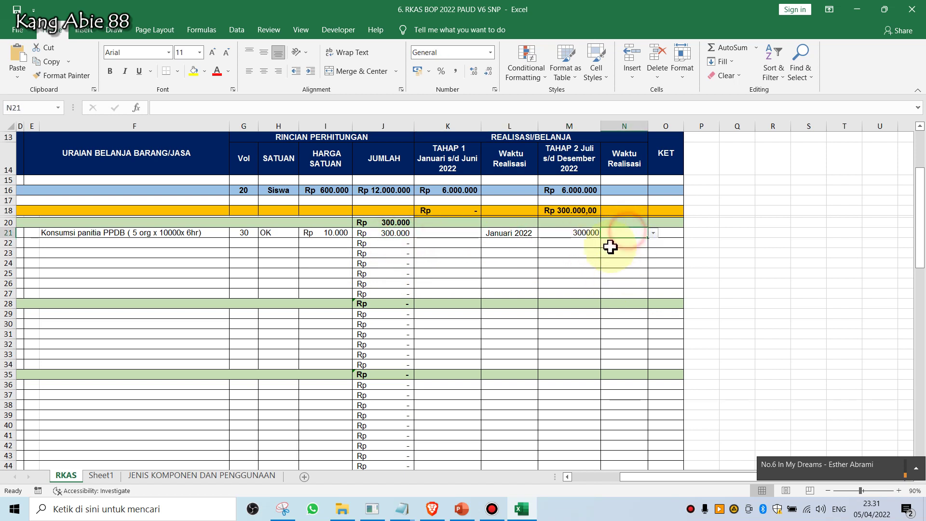
{"action": "left_click", "coordinate": [508, 234]}
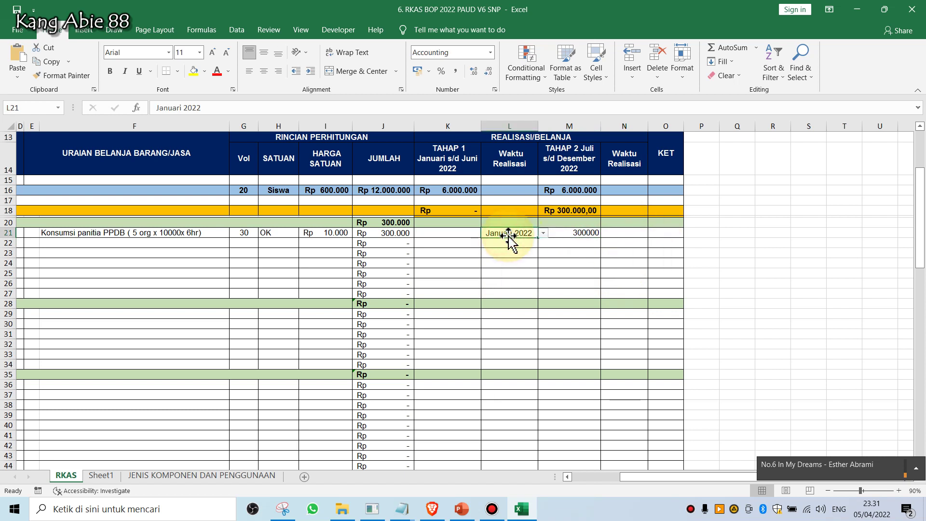
{"action": "left_click", "coordinate": [520, 262]}
Step: Set the TAHAP 2 Waktu Realisasi in N21 to Juli 2022
{"action": "left_click", "coordinate": [573, 233]}
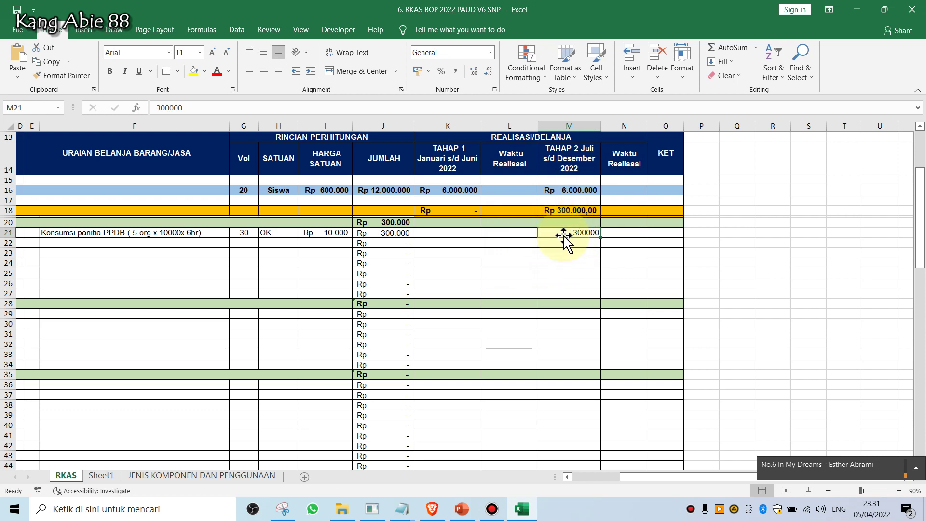
{"action": "left_click", "coordinate": [629, 237]}
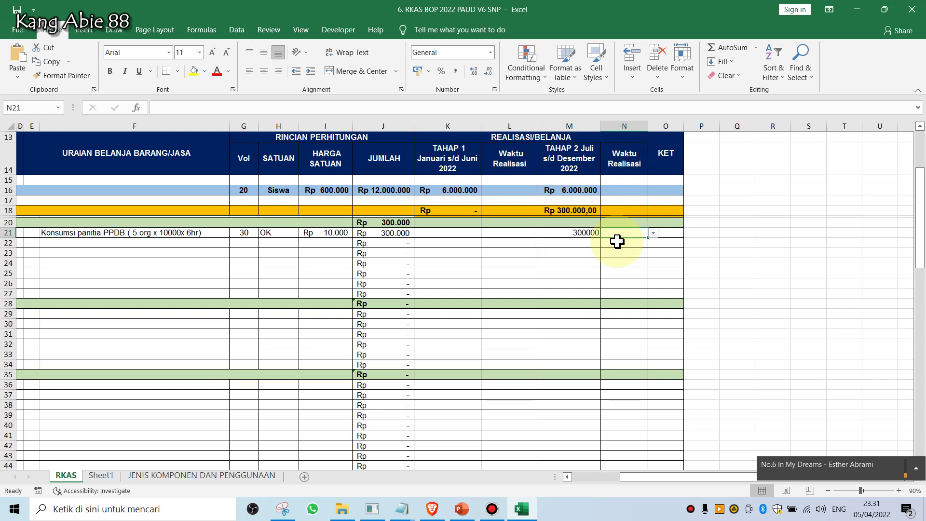
{"action": "left_click", "coordinate": [655, 234]}
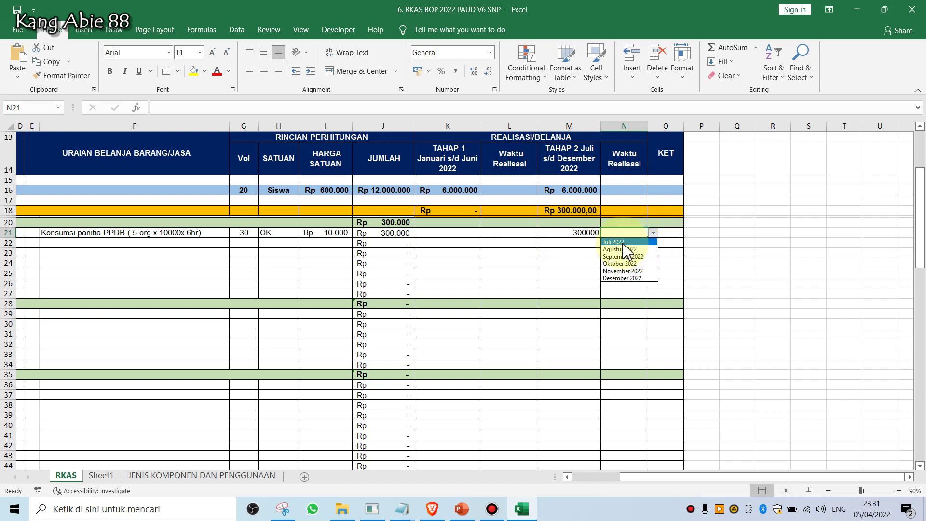
{"action": "left_click", "coordinate": [623, 243]}
{"action": "left_click", "coordinate": [622, 252]}
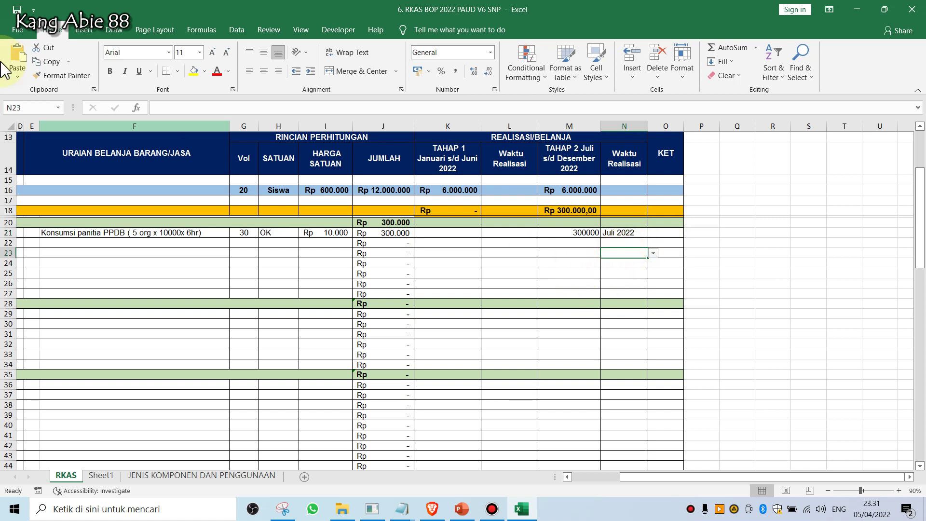
Step: Set the activity in C22 to "1.4 [Standar Proses] Publikasi atau pengumuman penerimaan Peserta Didik baru"
{"action": "left_click", "coordinate": [270, 251]}
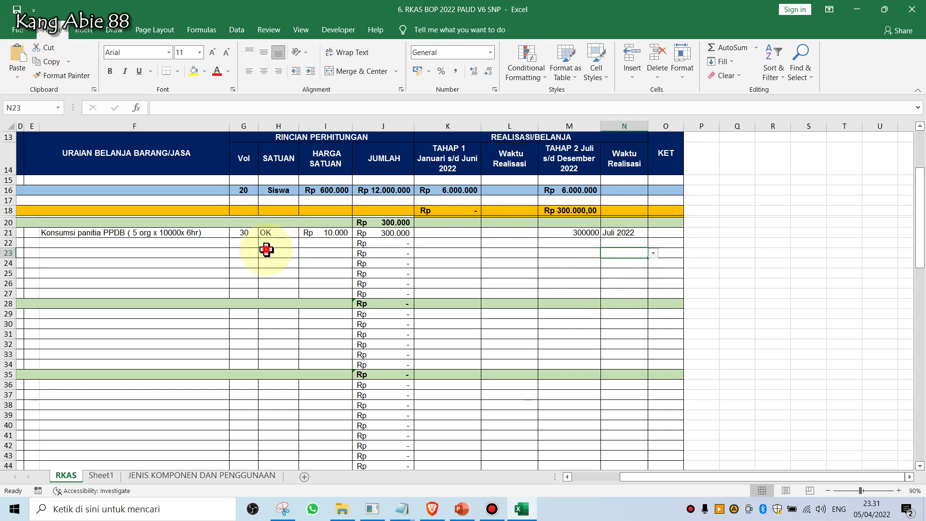
{"action": "left_click_drag", "start_coordinate": [689, 479], "coordinate": [574, 479]}
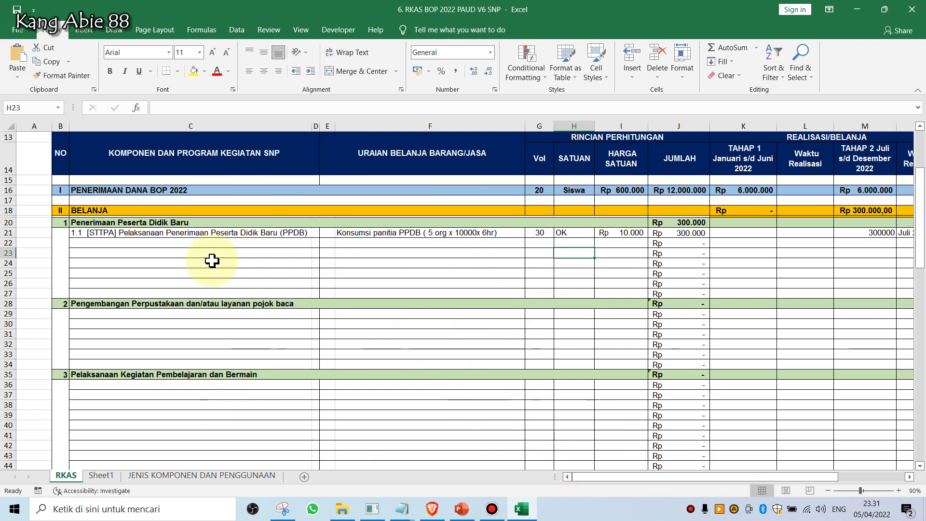
{"action": "left_click", "coordinate": [133, 244]}
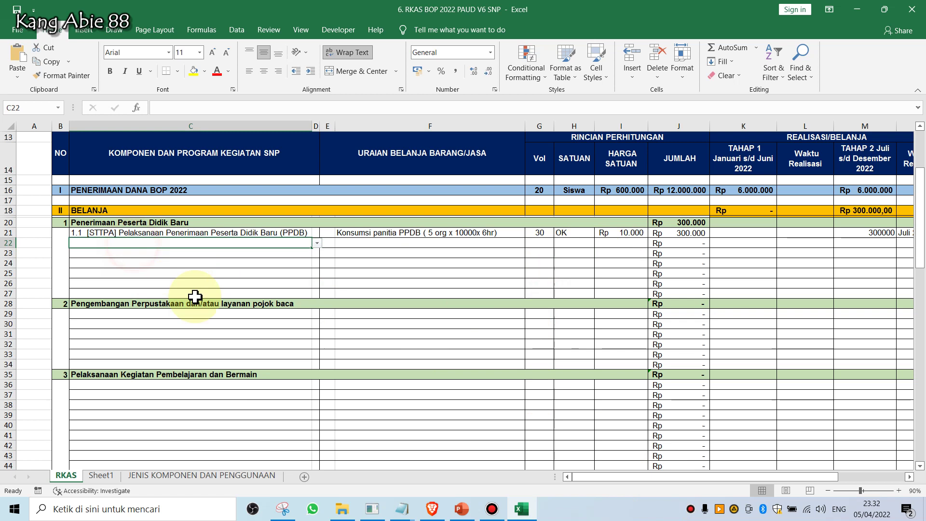
{"action": "left_click", "coordinate": [344, 243]}
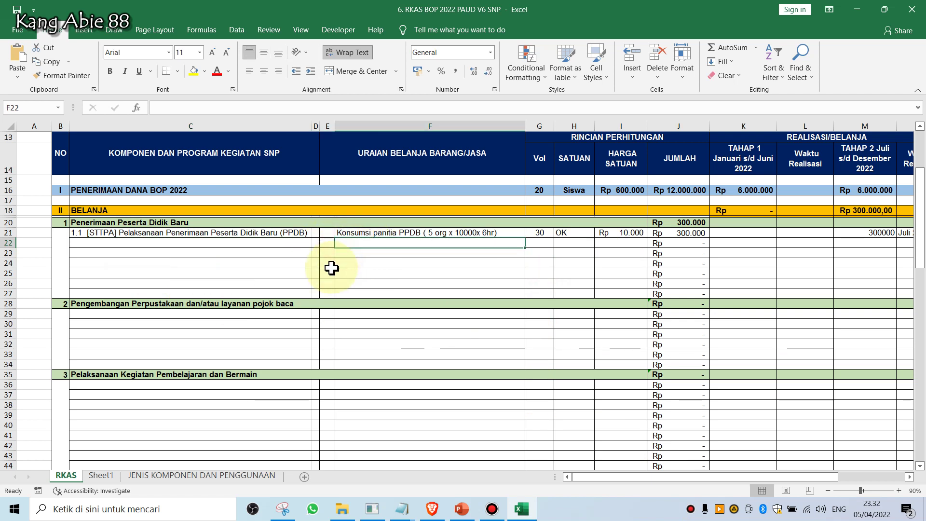
{"action": "left_click", "coordinate": [400, 253]}
{"action": "left_click", "coordinate": [404, 265]}
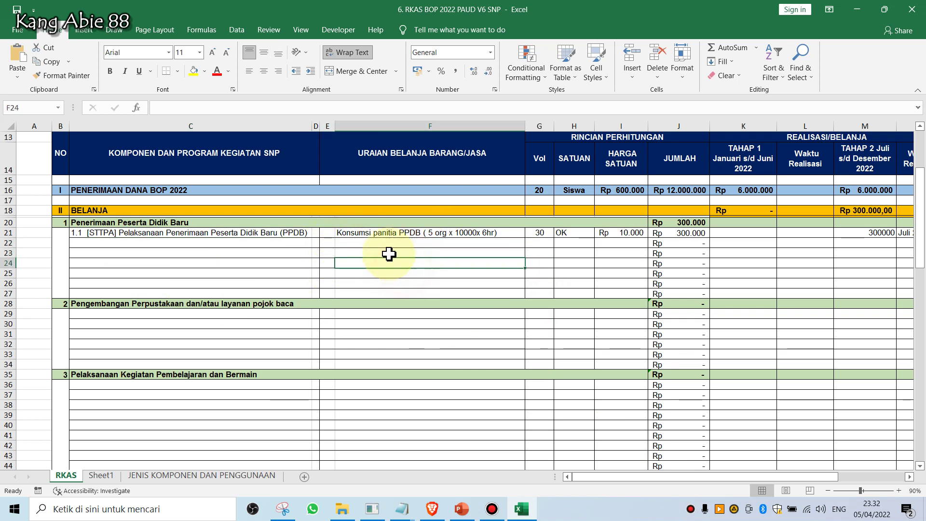
{"action": "left_click", "coordinate": [151, 233]}
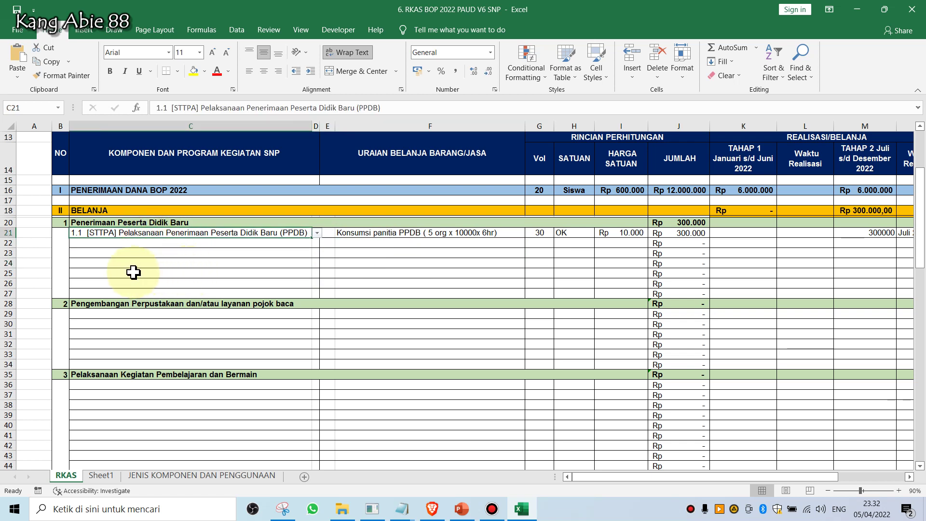
{"action": "left_click", "coordinate": [124, 244]}
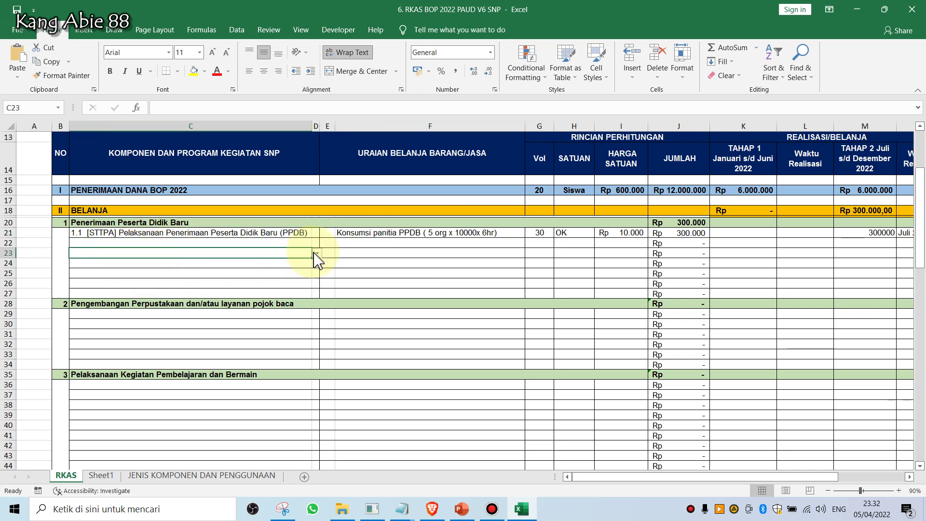
{"action": "left_click", "coordinate": [281, 242]}
{"action": "left_click", "coordinate": [316, 244]}
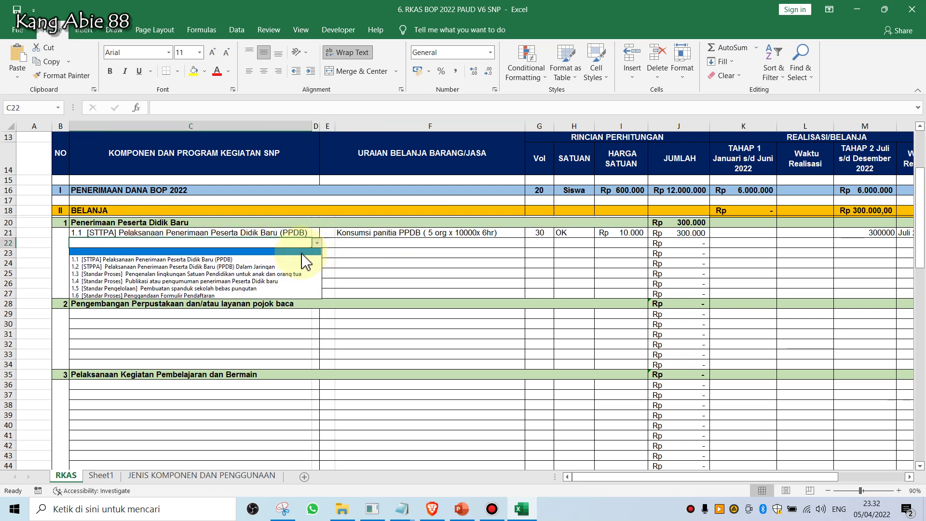
{"action": "left_click", "coordinate": [261, 281]}
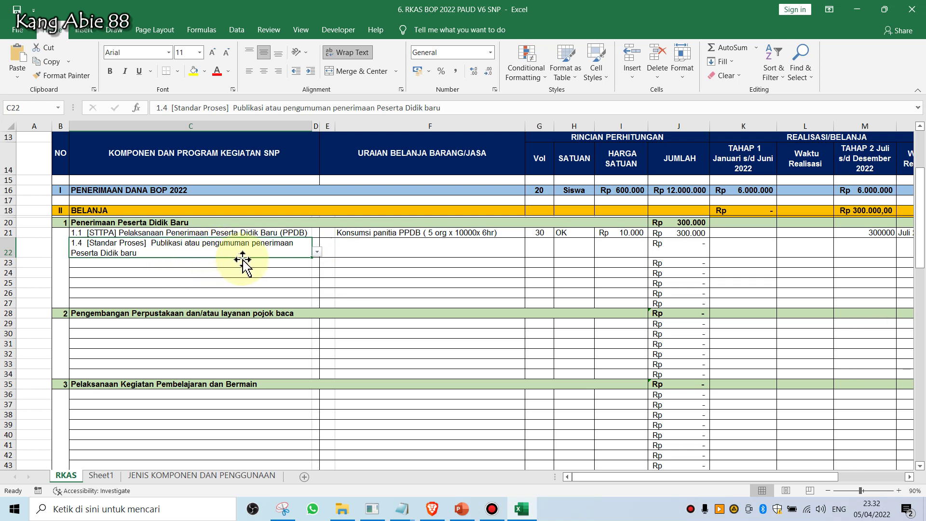
{"action": "left_click", "coordinate": [362, 248]}
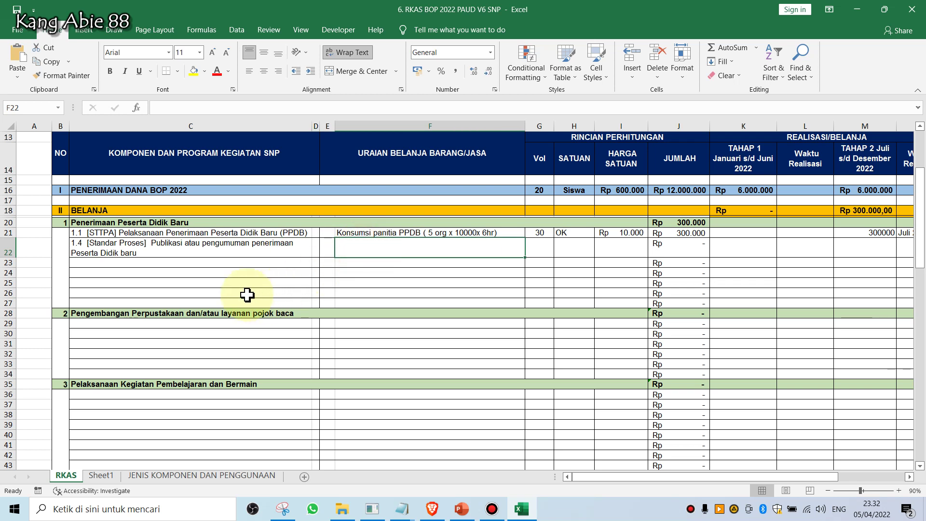
Step: Fill row 22 with the expense "Pembuatan Spanduk PPDB ( ukurna 3x2 meter)", volume 2, unit bh and unit price 100000
{"action": "type", "text": "P"}
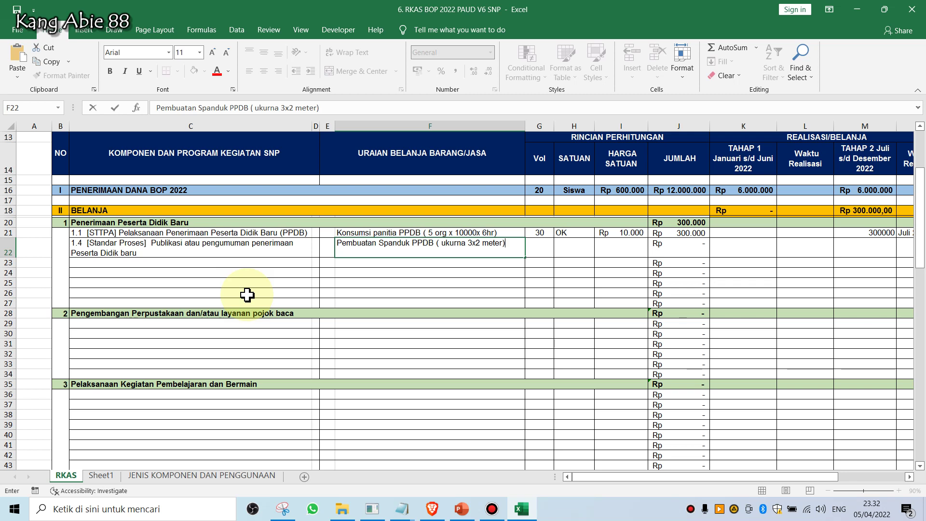
{"action": "left_click", "coordinate": [541, 250]}
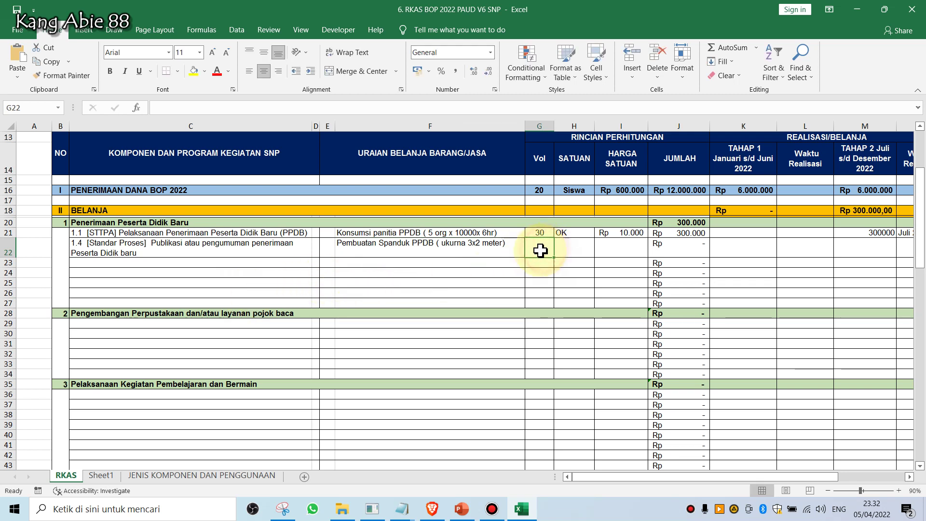
{"action": "left_click", "coordinate": [567, 252]}
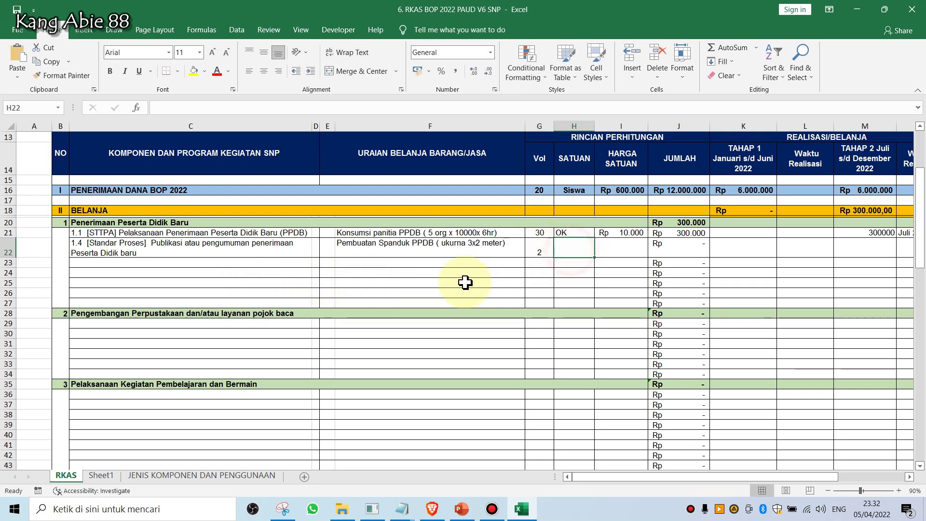
{"action": "type", "text": "bh"}
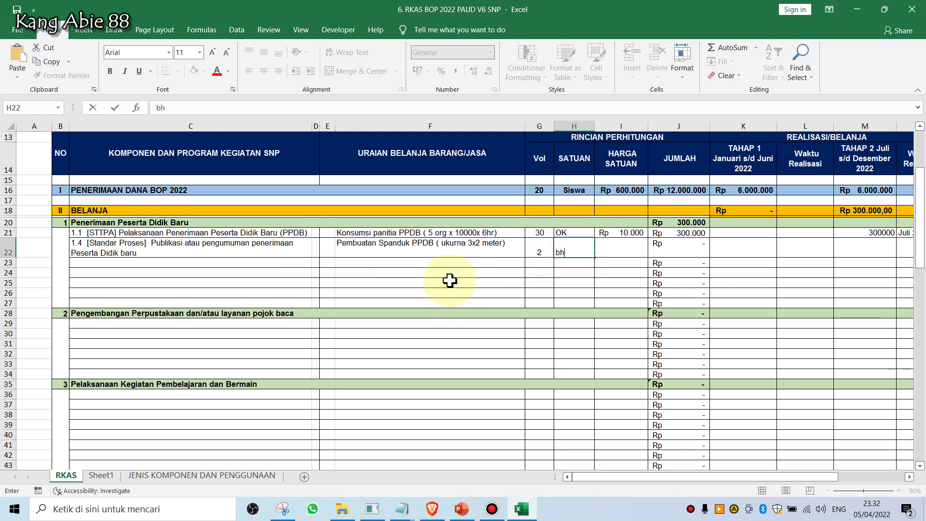
{"action": "left_click", "coordinate": [626, 249]}
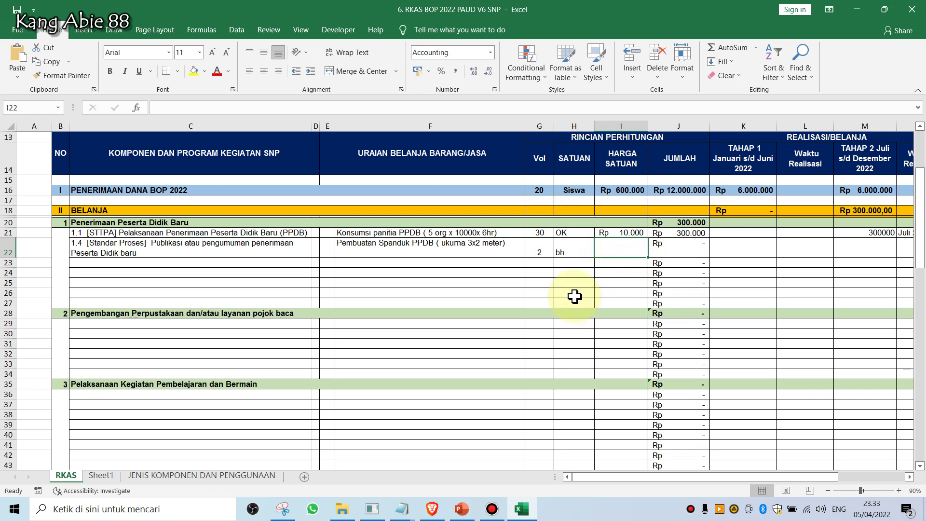
{"action": "type", "text": "100000"}
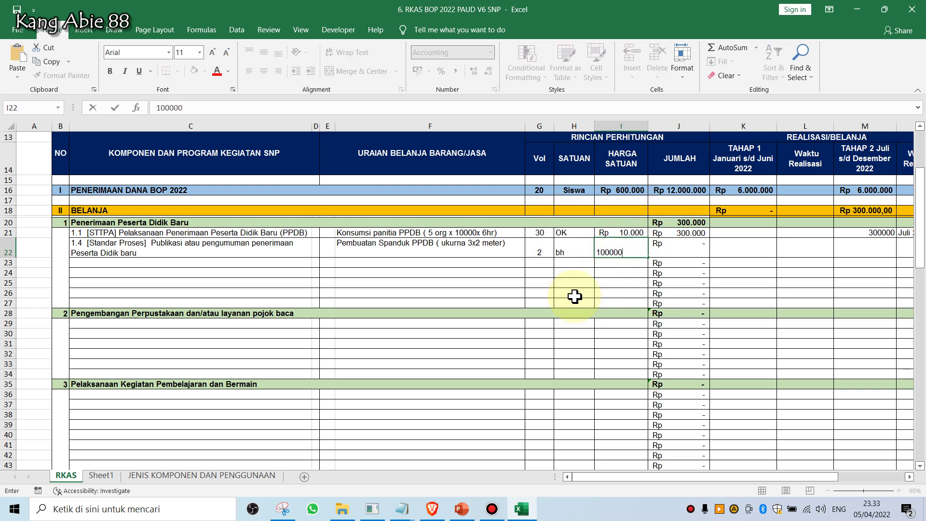
{"action": "left_click", "coordinate": [604, 273]}
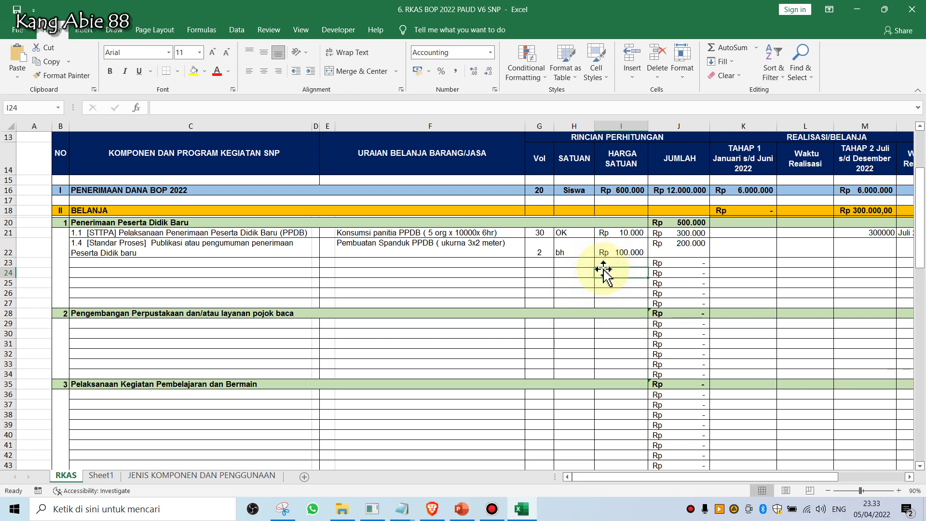
Step: Vertically centre the volume, unit, unit price and JUMLAH cells G22:J22
{"action": "left_click", "coordinate": [673, 248]}
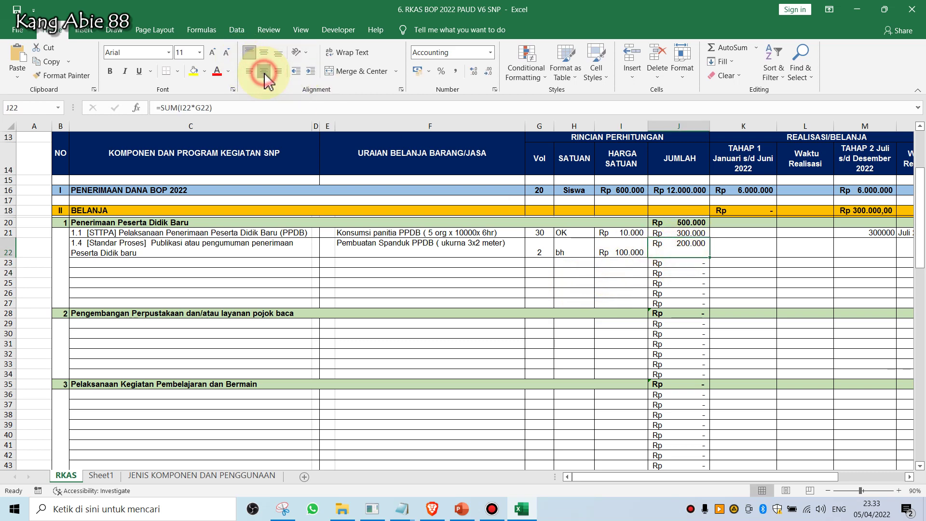
{"action": "left_click", "coordinate": [269, 55]}
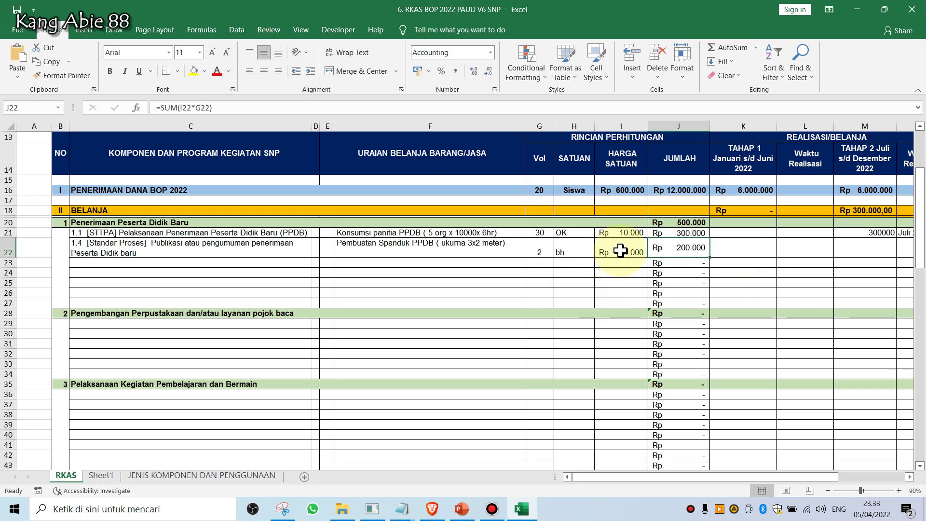
{"action": "left_click_drag", "start_coordinate": [543, 248], "coordinate": [663, 242]}
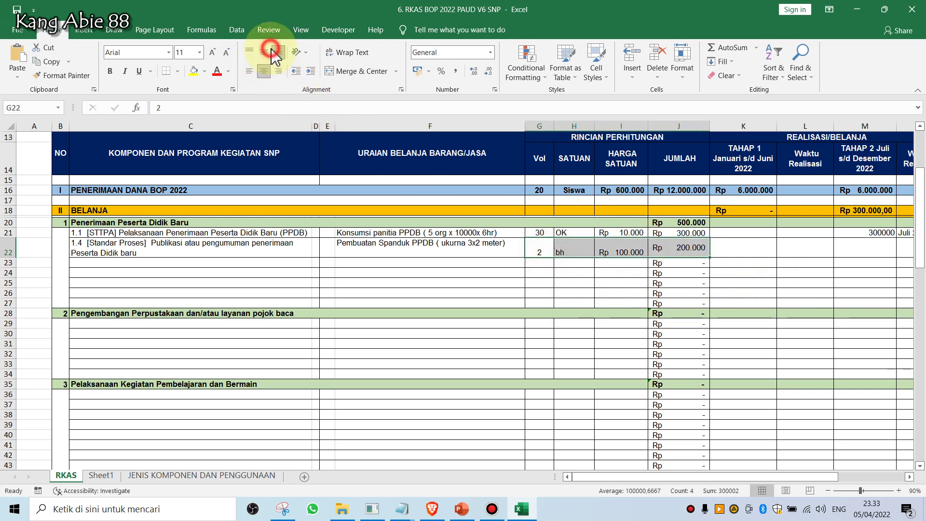
{"action": "left_click", "coordinate": [617, 285]}
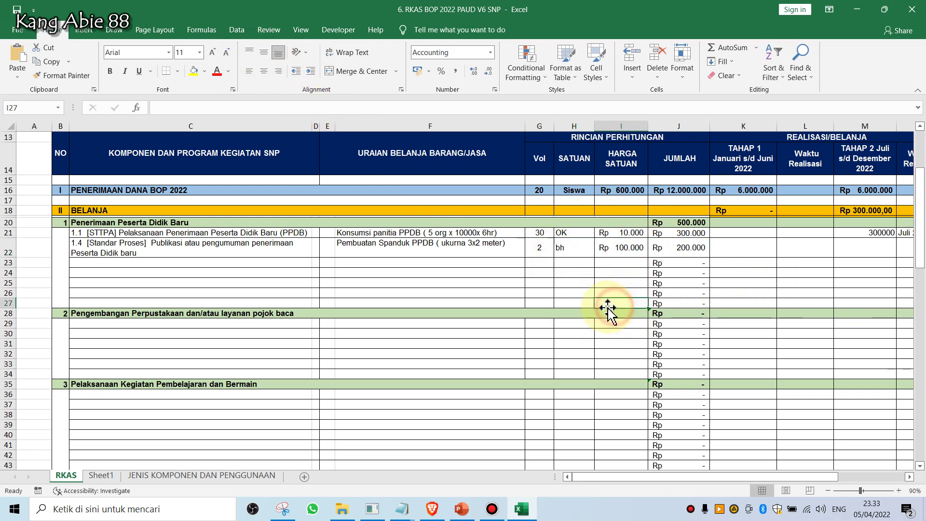
Step: Enter 200000 as the TAHAP 2 amount for the banner expense in M22
{"action": "left_click", "coordinate": [680, 248]}
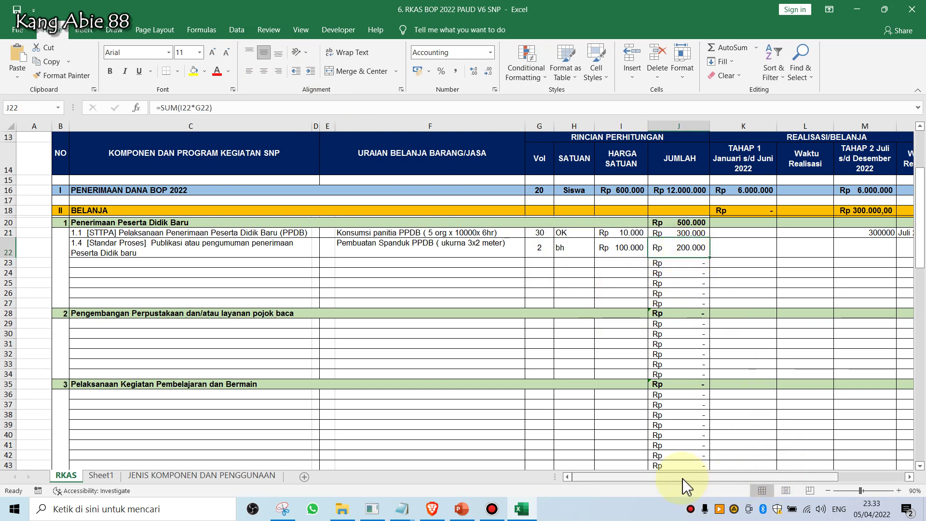
{"action": "left_click_drag", "start_coordinate": [683, 478], "coordinate": [751, 478]}
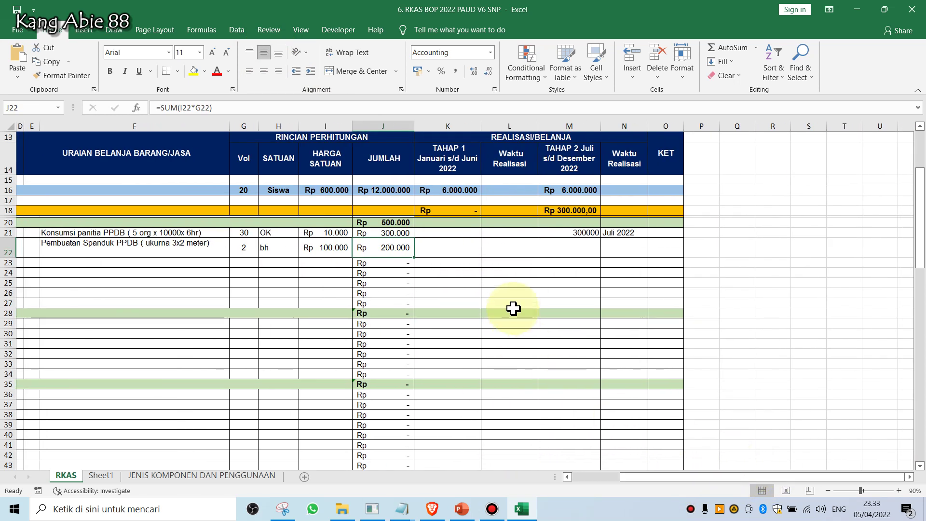
{"action": "left_click", "coordinate": [557, 248]}
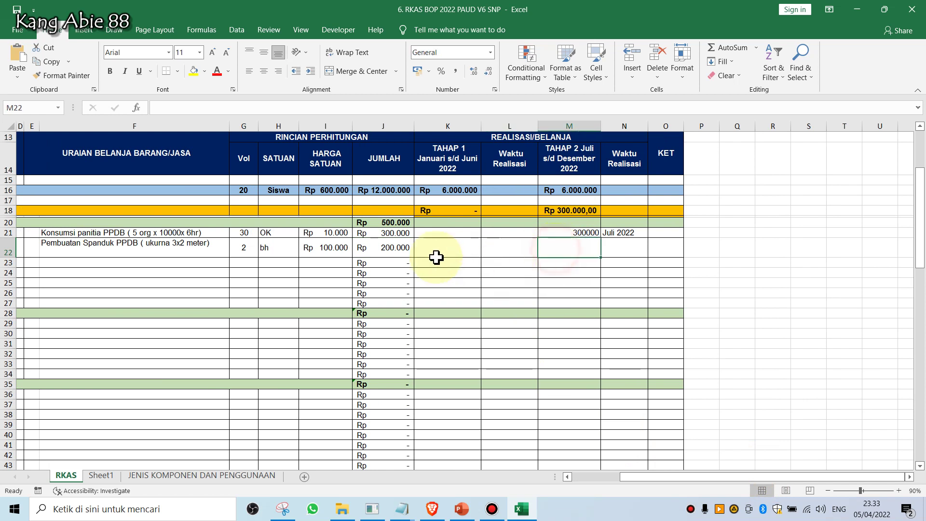
{"action": "left_click", "coordinate": [376, 249]}
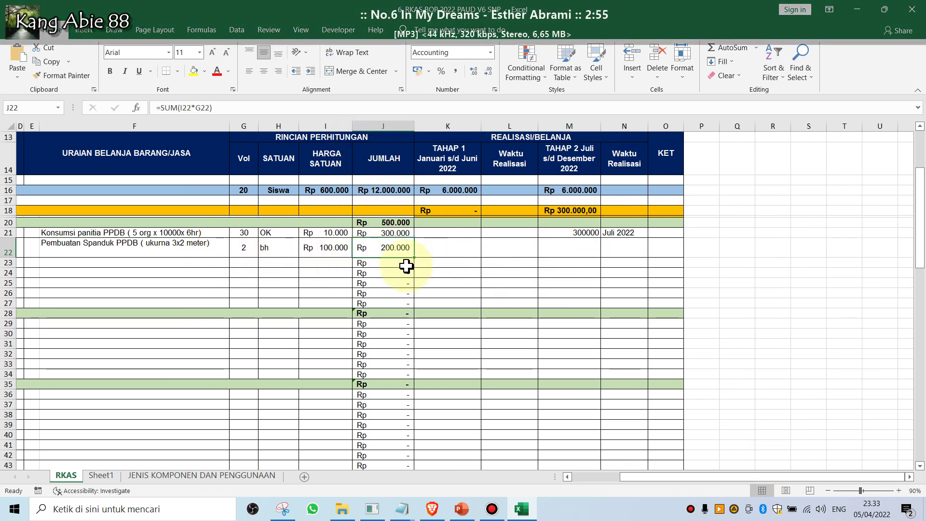
{"action": "left_click", "coordinate": [578, 254]}
{"action": "type", "text": "20"}
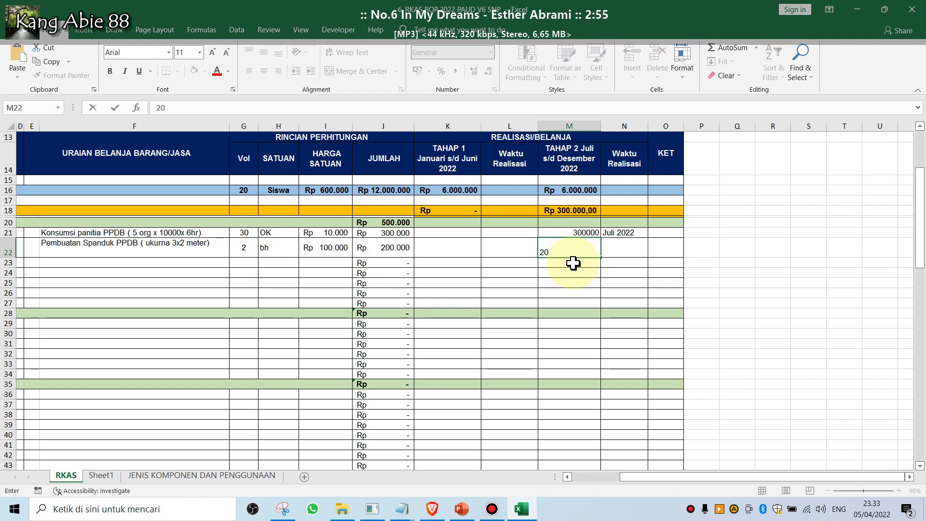
{"action": "type", "text": "0000"}
{"action": "key", "text": "Return"}
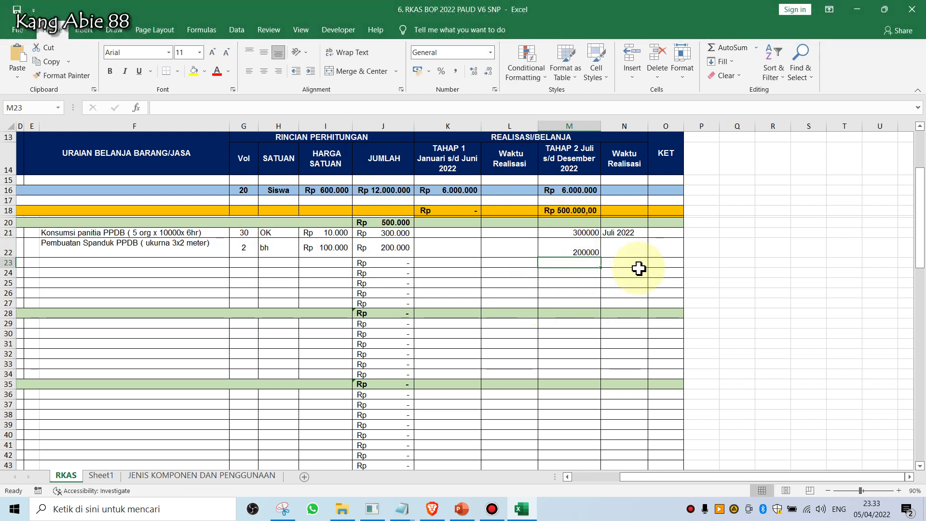
Step: Set the TAHAP 2 Waktu Realisasi in N22 to Juli 2022
{"action": "left_click", "coordinate": [627, 251]}
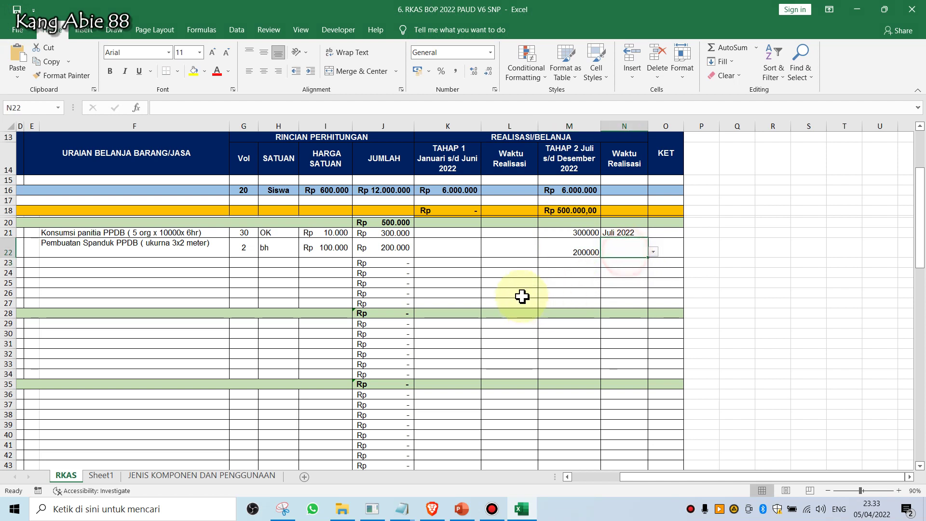
{"action": "left_click", "coordinate": [653, 253]}
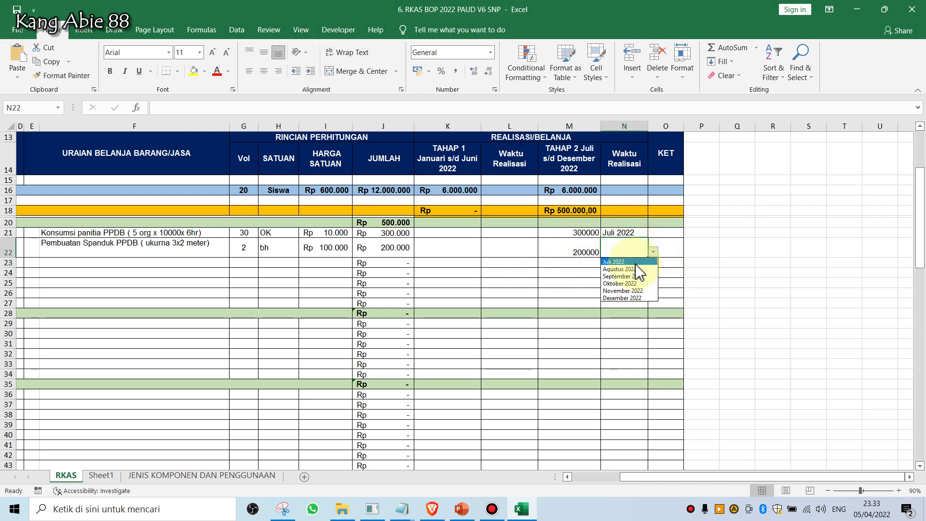
{"action": "left_click", "coordinate": [641, 269]}
{"action": "left_click", "coordinate": [691, 245]}
{"action": "left_click", "coordinate": [590, 244]}
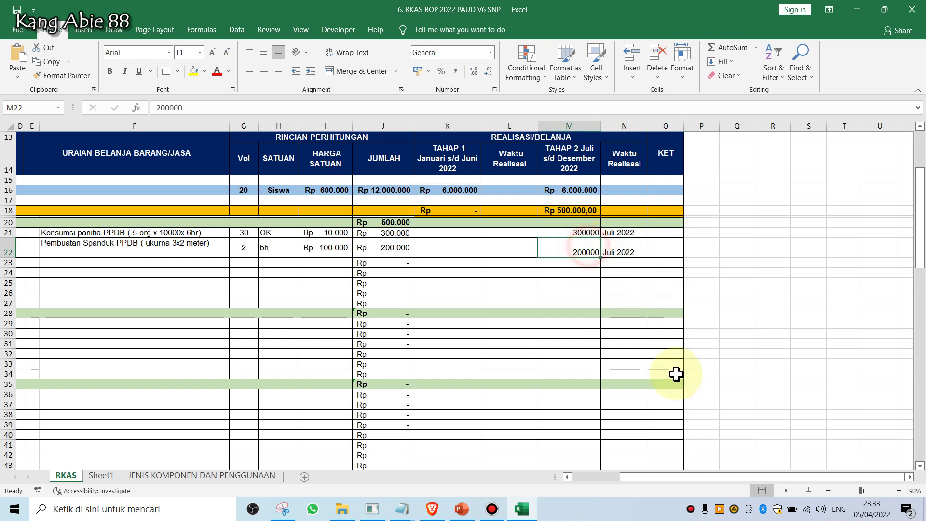
{"action": "left_click_drag", "start_coordinate": [675, 477], "coordinate": [627, 480]}
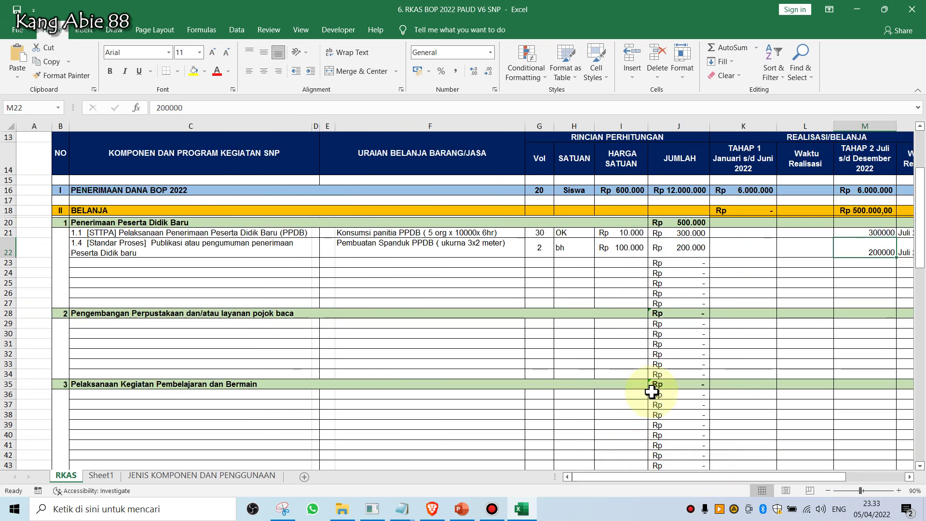
{"action": "left_click", "coordinate": [606, 272]}
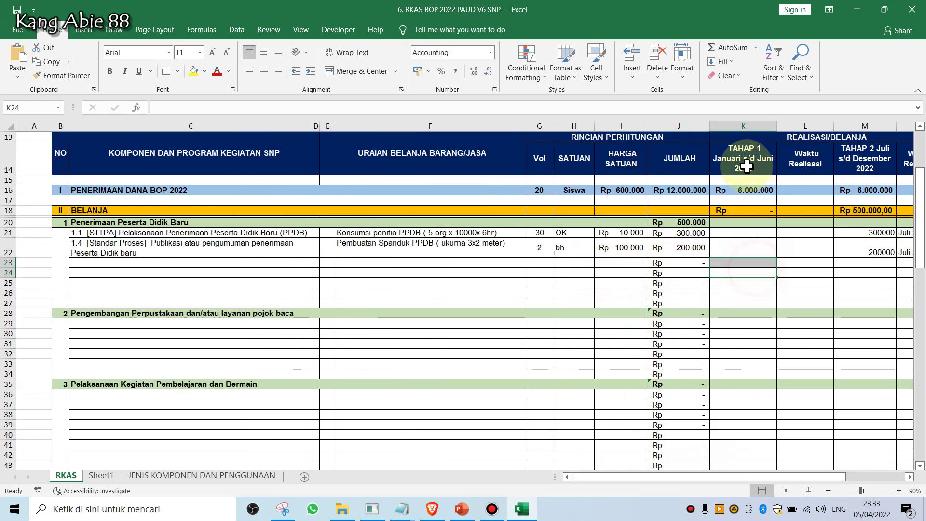
{"action": "left_click", "coordinate": [745, 246]}
{"action": "left_click", "coordinate": [745, 323]}
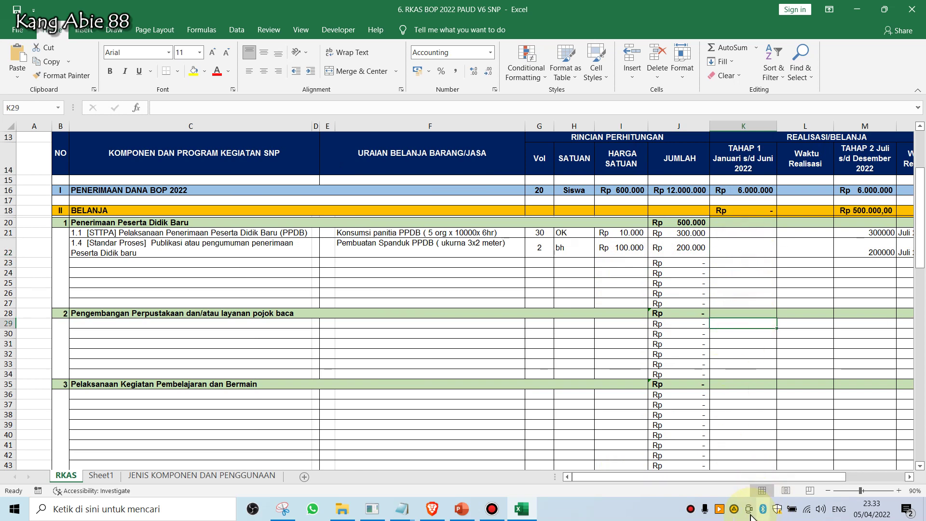
Step: Set the activity in C29 to "2.4 [Standar Proses] Penyediaan buku digital sesuai kurikulum, usia dan perkembangan anak"
{"action": "left_click_drag", "start_coordinate": [712, 477], "coordinate": [522, 481]}
{"action": "scroll", "coordinate": [296, 275], "scroll_direction": "down", "scroll_amount": 1}
{"action": "left_click", "coordinate": [279, 274]}
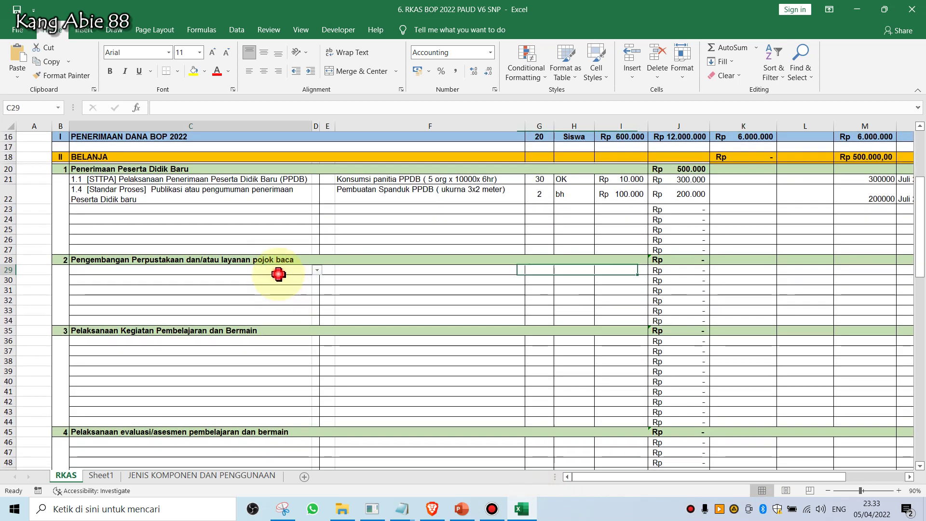
{"action": "left_click", "coordinate": [317, 270]}
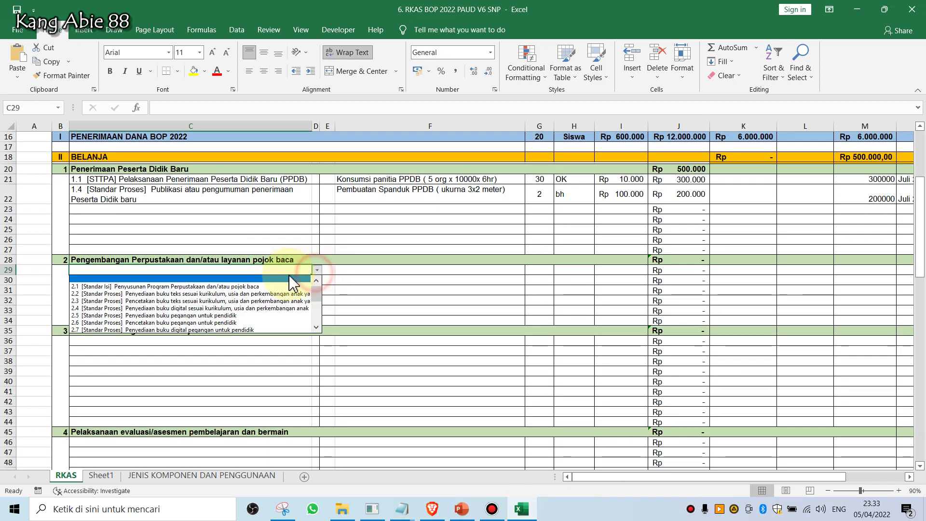
{"action": "left_click", "coordinate": [218, 309]}
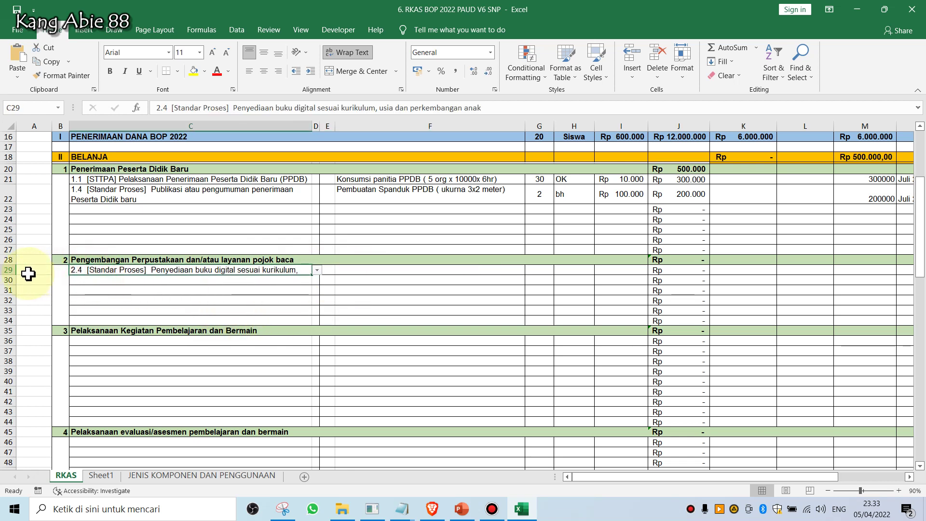
Step: Increase the height of row 29 so the wrapped activity text fits on two lines
{"action": "left_click_drag", "start_coordinate": [10, 275], "coordinate": [8, 292]}
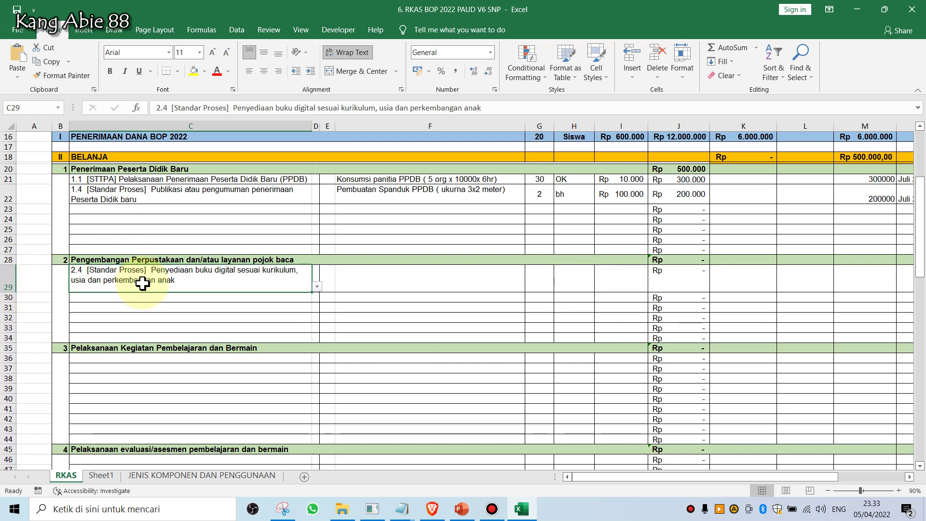
{"action": "left_click", "coordinate": [141, 299]}
{"action": "left_click", "coordinate": [223, 276]}
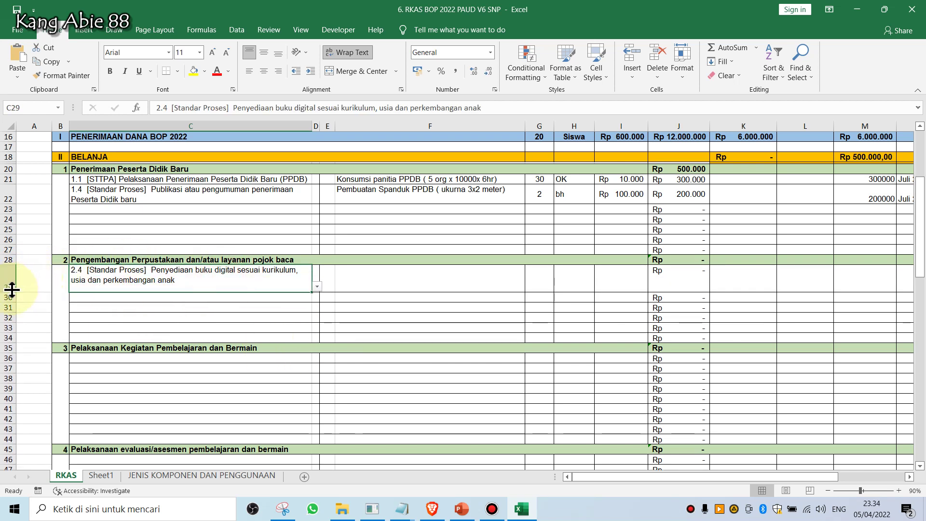
{"action": "mouse_move", "coordinate": [9, 289]}
{"action": "left_mouse_down"}
{"action": "mouse_move", "coordinate": [13, 280]}
{"action": "mouse_move", "coordinate": [10, 287]}
{"action": "left_mouse_up"}
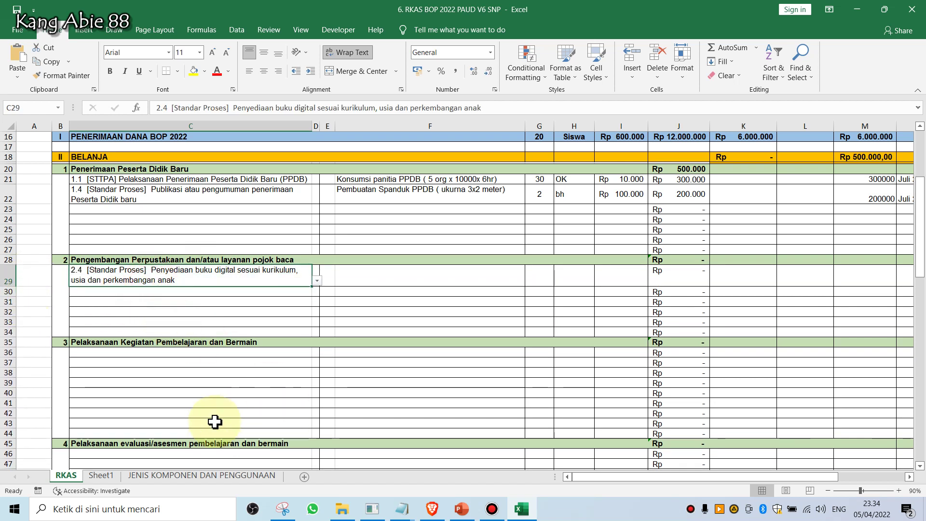
{"action": "left_click", "coordinate": [2, 302]}
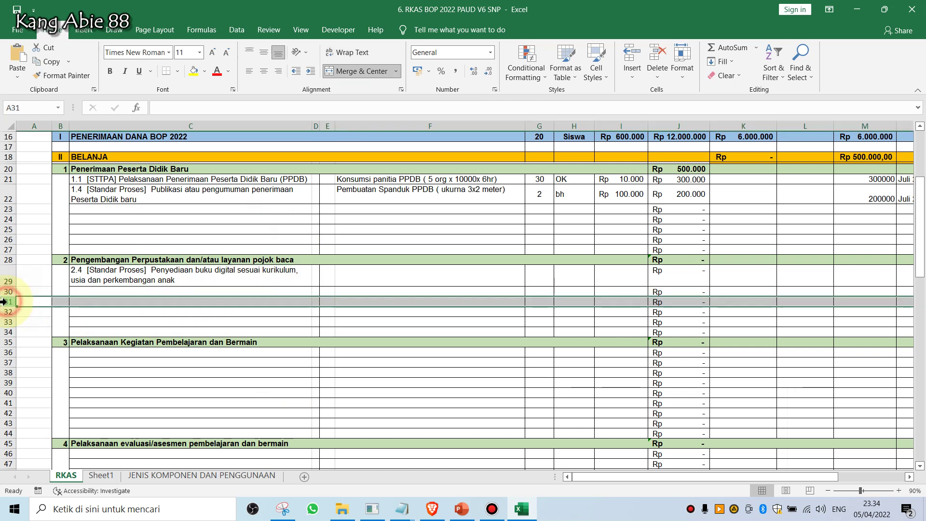
{"action": "right_click", "coordinate": [2, 301]}
{"action": "left_click", "coordinate": [432, 258]}
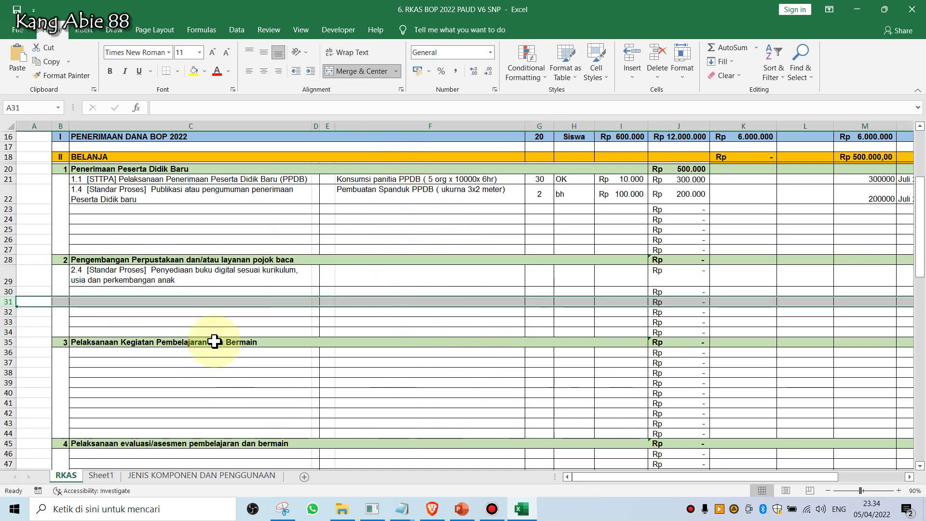
{"action": "left_click", "coordinate": [291, 319]}
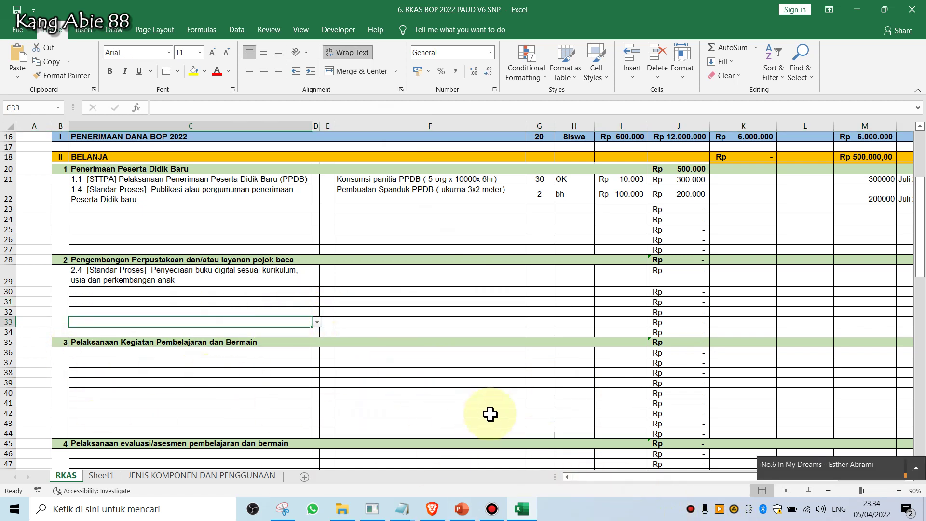
Step: Close the V6 workbook and open "7. RKAS BOP 2022 PAUD V7 SNP" from the ISINYA SAJA folder
{"action": "scroll", "coordinate": [489, 413], "scroll_direction": "up", "scroll_amount": 2}
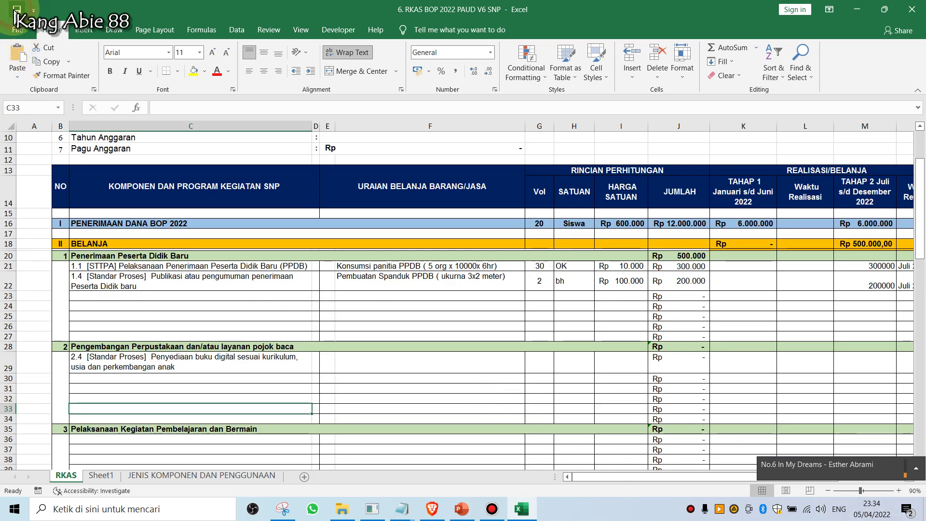
{"action": "left_click", "coordinate": [911, 13]}
{"action": "left_click", "coordinate": [277, 166]}
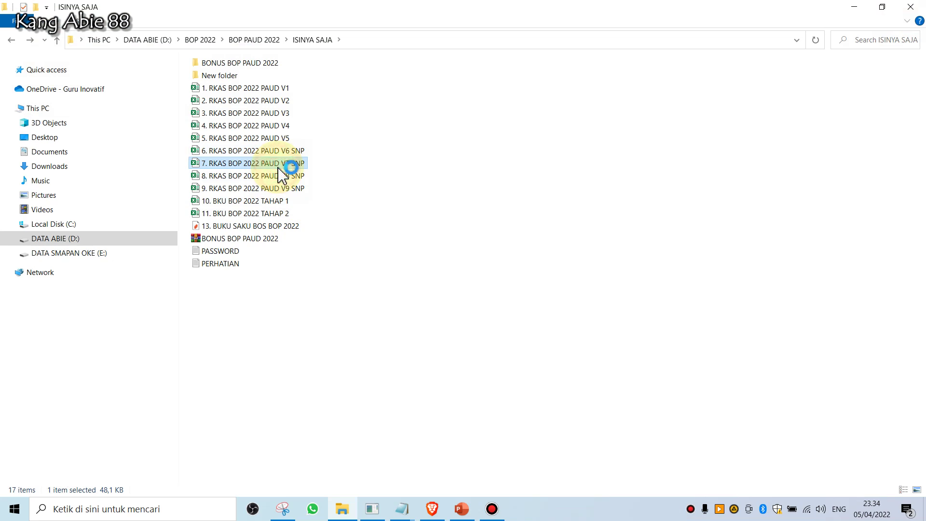
{"action": "double_click", "coordinate": [279, 168]}
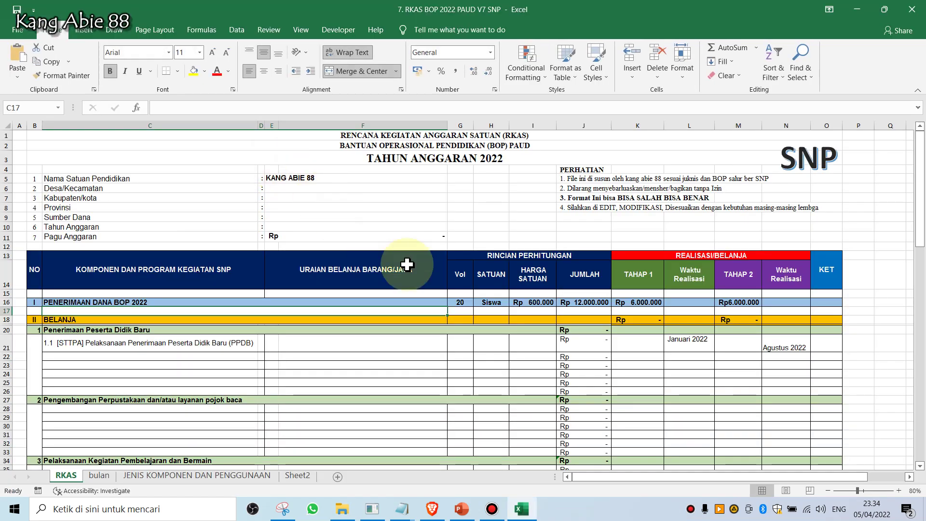
Step: Look over the V7 RKAS sheet's activity, item description, calculation, TAHAP 1, TAHAP 2 and Waktu Realisasi columns
{"action": "scroll", "coordinate": [454, 299], "scroll_direction": "down", "scroll_amount": 3}
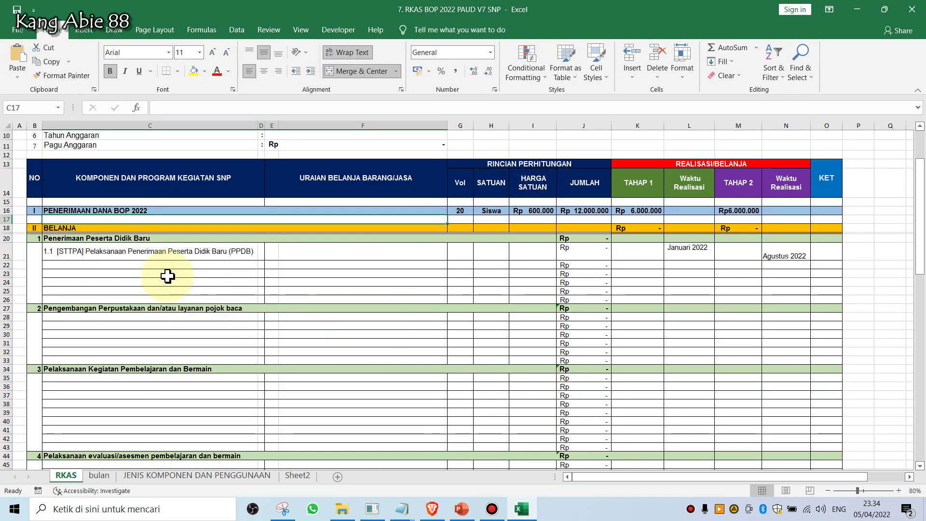
{"action": "left_click", "coordinate": [178, 263]}
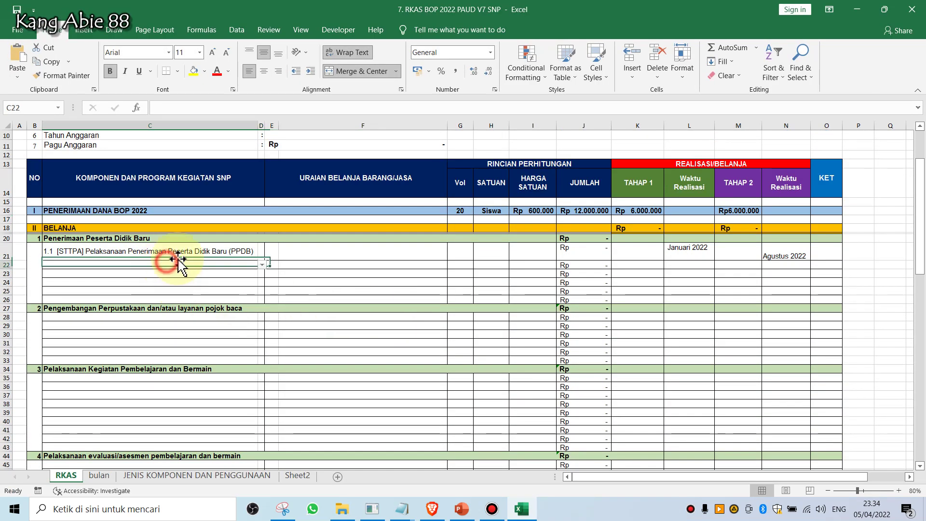
{"action": "left_click", "coordinate": [459, 250]}
{"action": "left_click", "coordinate": [513, 306]}
{"action": "left_click", "coordinate": [603, 256]}
{"action": "left_click", "coordinate": [627, 309]}
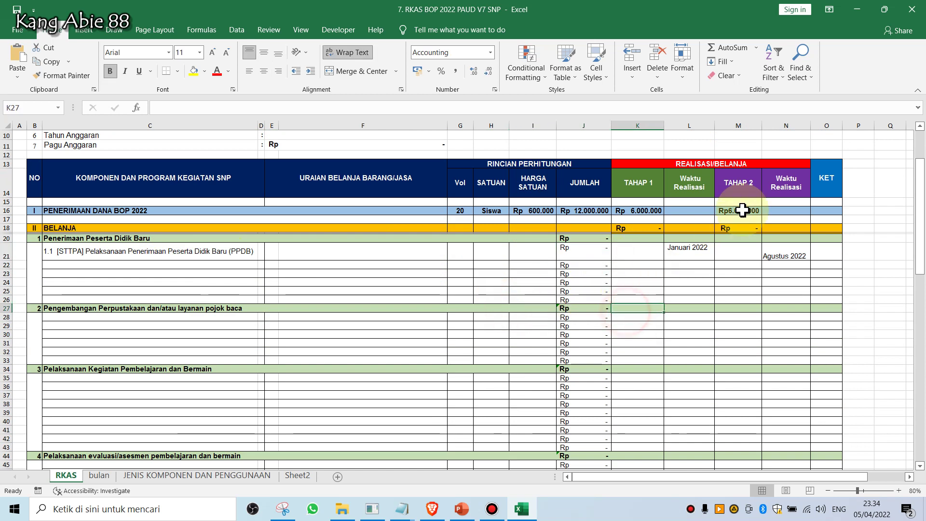
{"action": "left_click", "coordinate": [649, 201]}
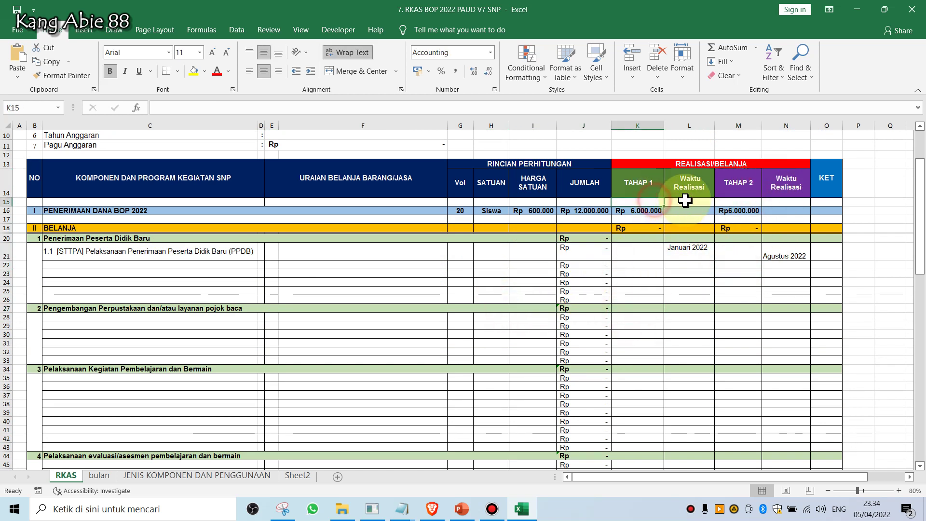
{"action": "left_click", "coordinate": [745, 179]}
{"action": "left_click", "coordinate": [786, 188]}
{"action": "left_click", "coordinate": [673, 251]}
{"action": "left_click", "coordinate": [729, 291]}
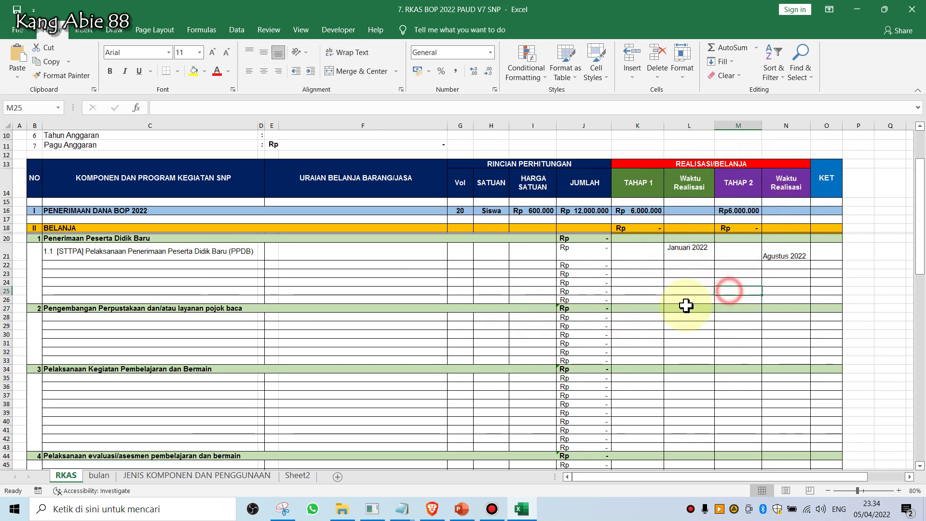
{"action": "left_click", "coordinate": [389, 292]}
{"action": "scroll", "coordinate": [372, 368], "scroll_direction": "up", "scroll_amount": 2}
{"action": "left_click", "coordinate": [419, 347]}
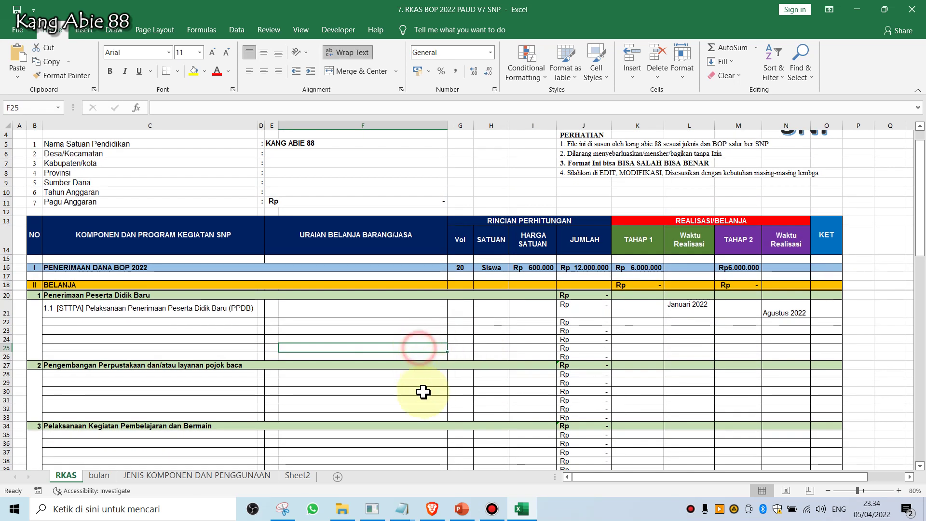
{"action": "left_click", "coordinate": [423, 392]}
{"action": "left_click", "coordinate": [423, 323]}
{"action": "scroll", "coordinate": [424, 340], "scroll_direction": "up", "scroll_amount": 2}
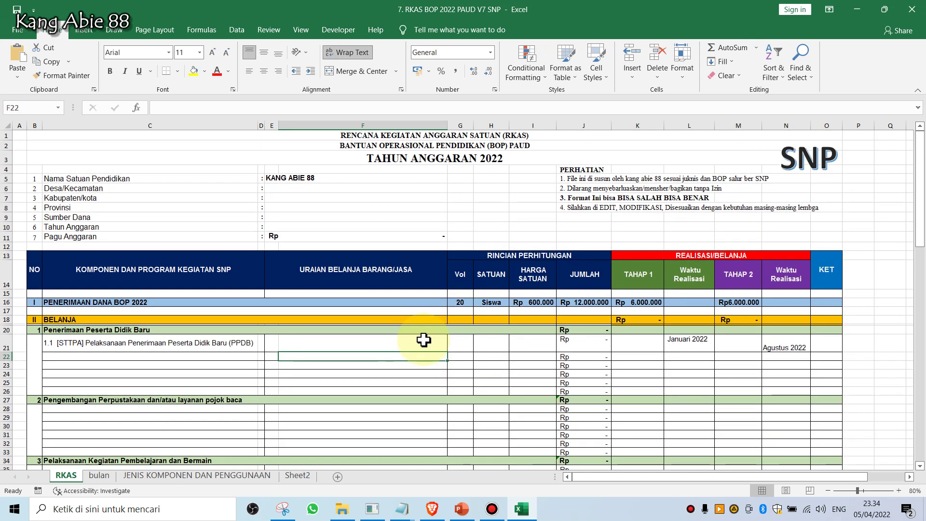
Step: Close the V7 workbook and open "8. RKAS BOP 2022 PAUD V8 SNP" from the ISINYA SAJA folder
{"action": "left_click", "coordinate": [914, 10]}
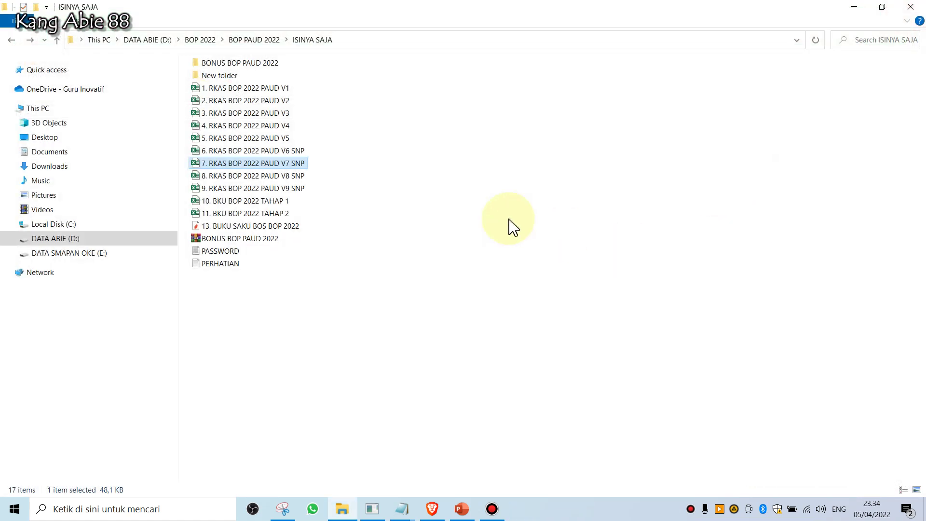
{"action": "left_click", "coordinate": [300, 176]}
{"action": "double_click", "coordinate": [301, 176]}
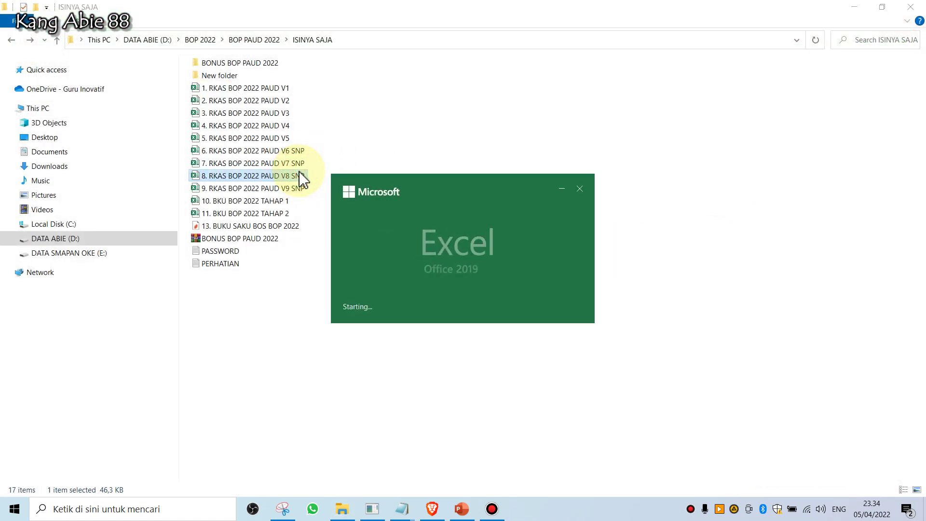
Step: Examine the V8 sheet's Penerimaan Peserta Didik Baru rows, including their activities, item descriptions, amounts, realisation months and KET column
{"action": "scroll", "coordinate": [430, 283], "scroll_direction": "up", "scroll_amount": 2}
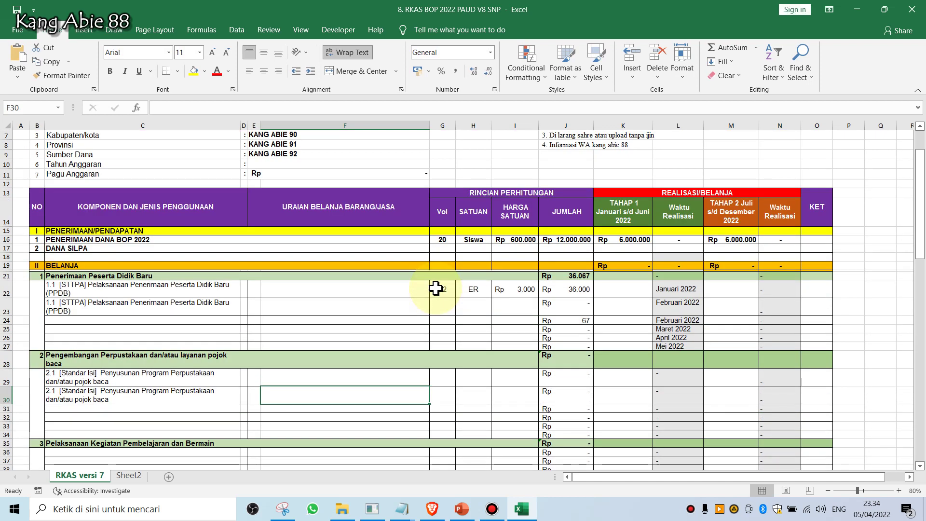
{"action": "left_click", "coordinate": [352, 263]}
{"action": "left_click", "coordinate": [207, 320]}
{"action": "left_click", "coordinate": [331, 305]}
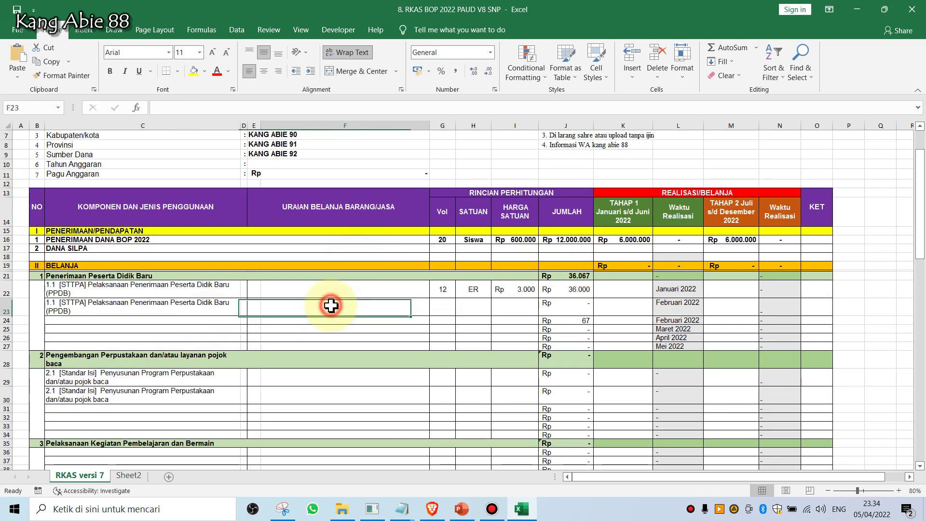
{"action": "left_click", "coordinate": [567, 304]}
{"action": "left_click", "coordinate": [690, 304]}
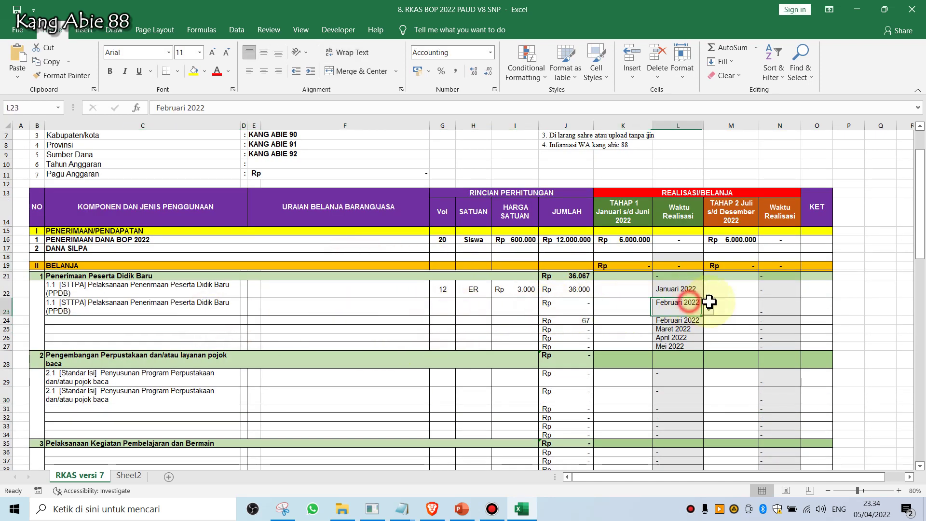
{"action": "left_click", "coordinate": [682, 336]}
{"action": "left_click", "coordinate": [811, 289]}
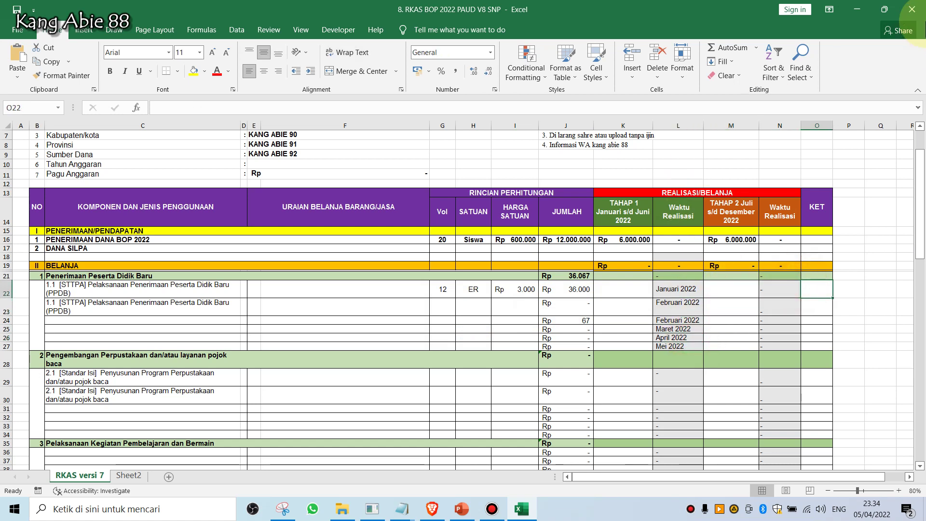
Step: Close the V8 workbook and open "9. RKAS BOP 2022 PAUD V9 SNP" from the same folder
{"action": "left_click", "coordinate": [901, 30]}
{"action": "left_click", "coordinate": [912, 9]}
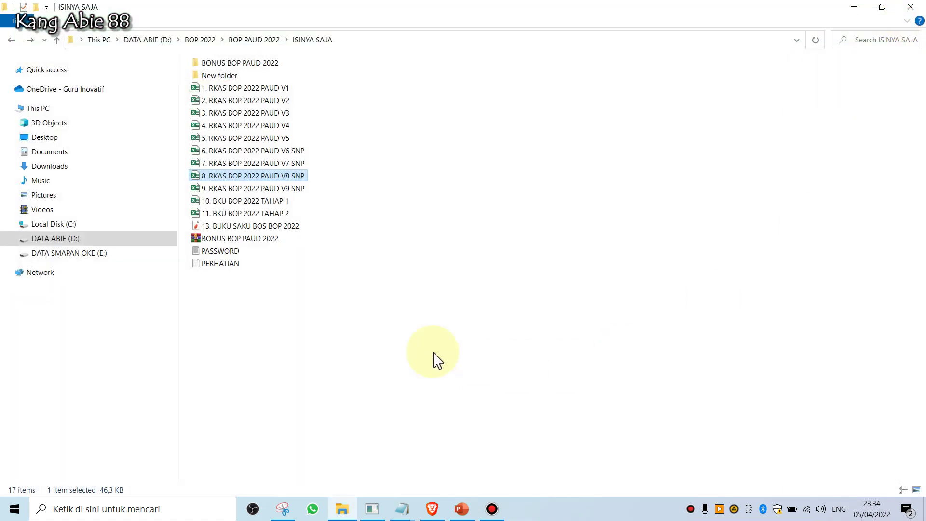
{"action": "double_click", "coordinate": [288, 189]}
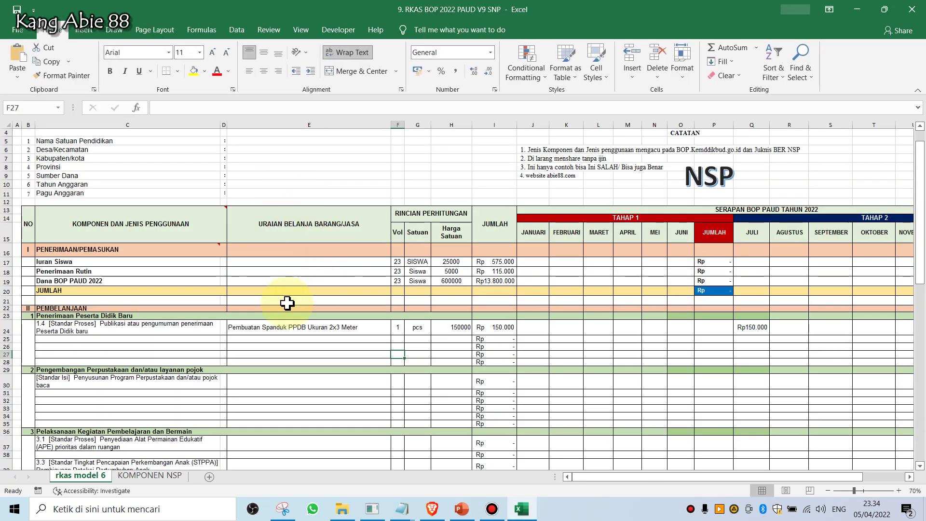
Step: Look over the PENERIMAAN/PEMASUKAN and PEMBELANJAAN sections of the V9 budget sheet
{"action": "left_click", "coordinate": [199, 300]}
{"action": "left_click", "coordinate": [379, 299]}
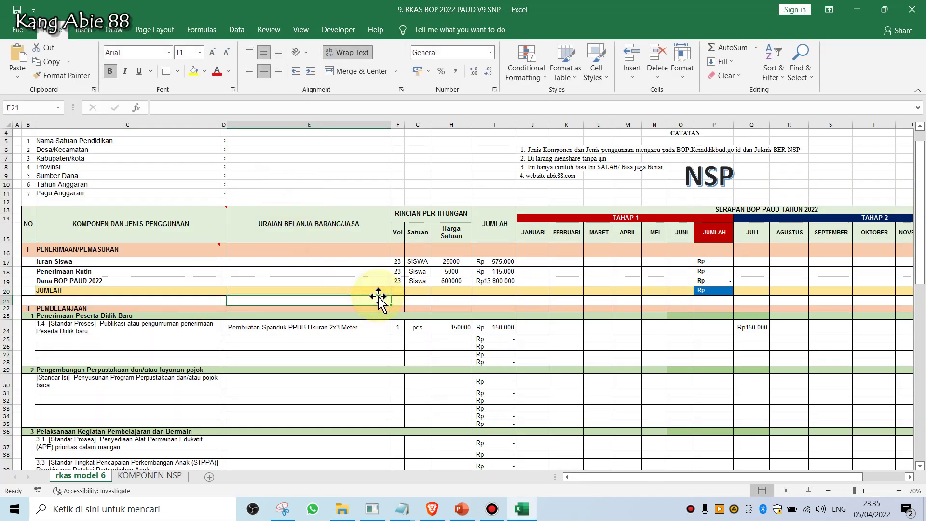
{"action": "left_click", "coordinate": [207, 250]}
{"action": "scroll", "coordinate": [193, 285], "scroll_direction": "down", "scroll_amount": 1}
{"action": "left_click", "coordinate": [78, 291]}
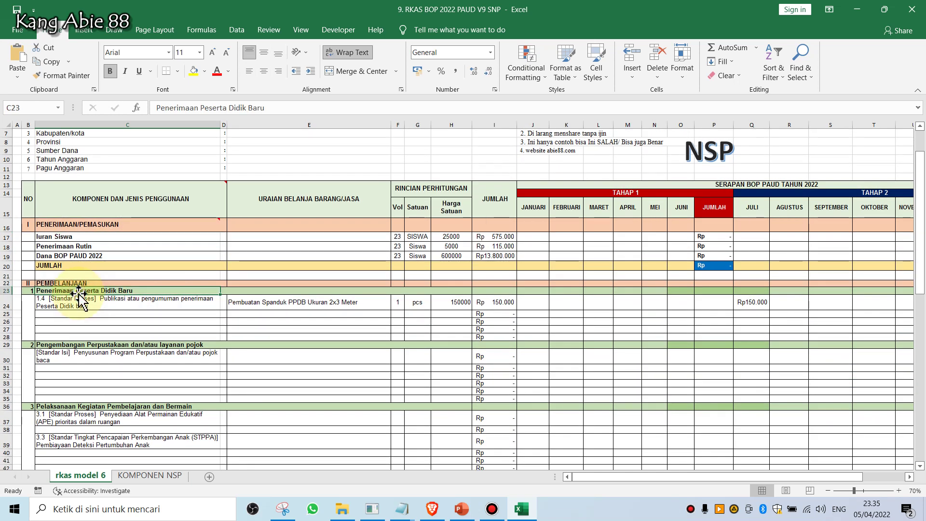
{"action": "scroll", "coordinate": [325, 277], "scroll_direction": "down", "scroll_amount": 2}
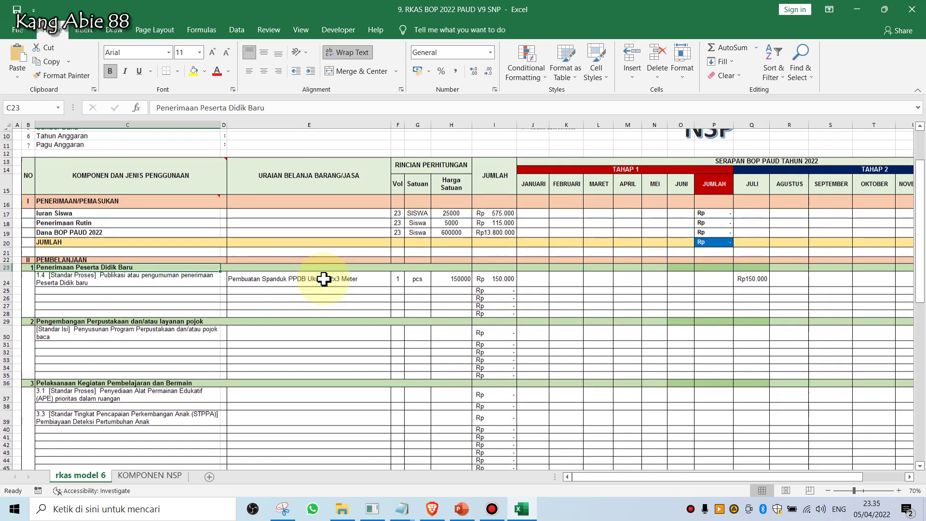
Step: Change the activity in C24 to "1.1 [STTPA] Pelaksanaan Penerimaan Peserta Didik Baru (PPDB)"
{"action": "left_click", "coordinate": [122, 253]}
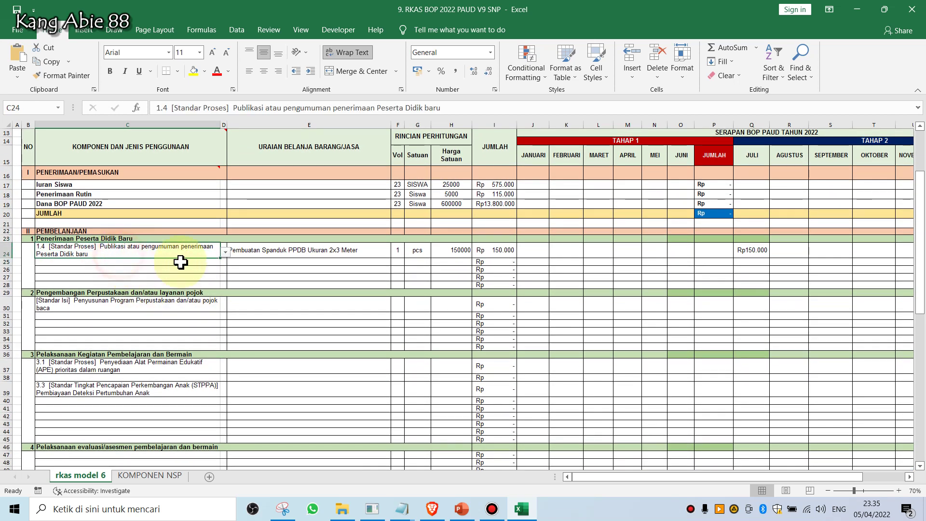
{"action": "left_click", "coordinate": [225, 252]}
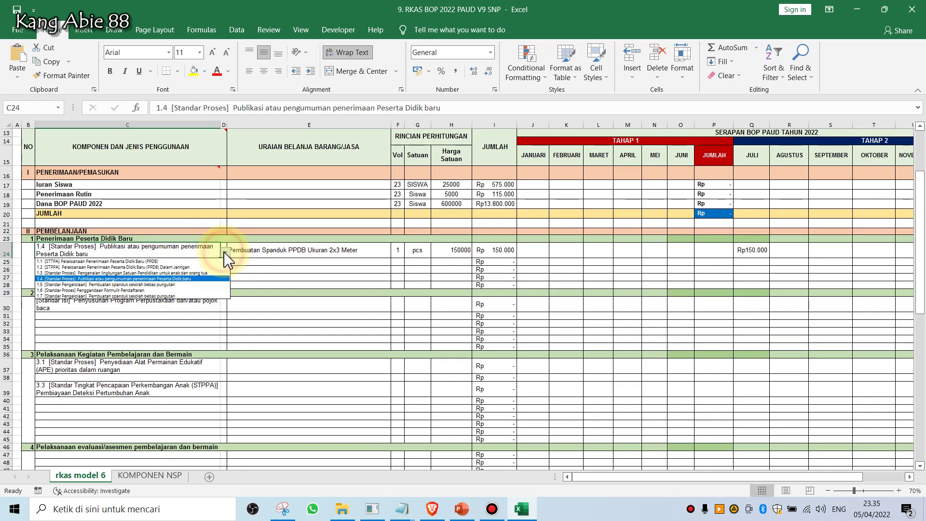
{"action": "left_click", "coordinate": [171, 261]}
Step: Review row 24's item description, unit, unit price and the formula in its JUMLAH cell
{"action": "left_click", "coordinate": [292, 248]}
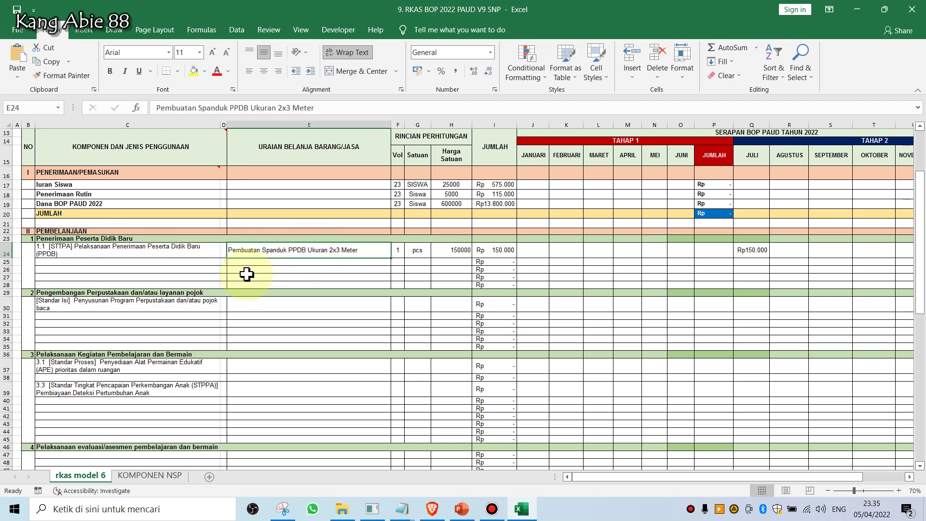
{"action": "left_click", "coordinate": [406, 249]}
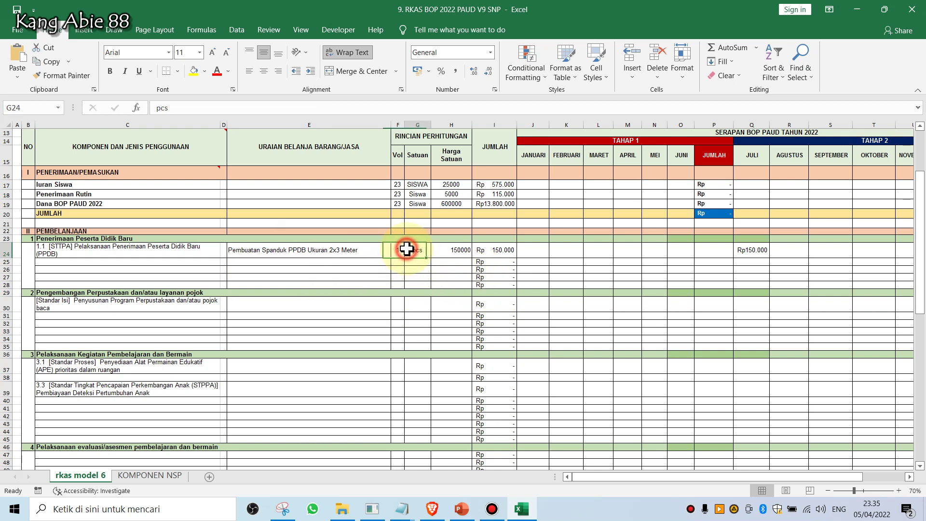
{"action": "left_click", "coordinate": [451, 252]}
{"action": "left_click", "coordinate": [486, 250]}
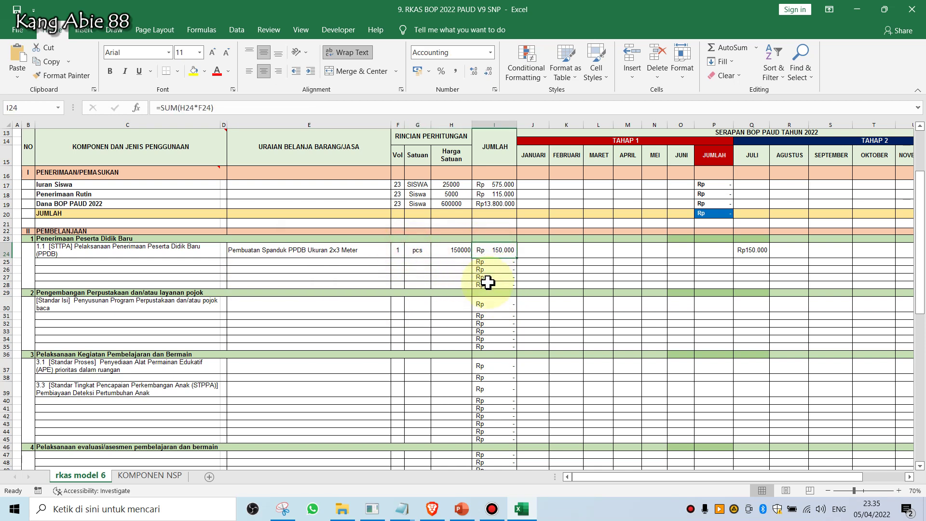
{"action": "scroll", "coordinate": [697, 232], "scroll_direction": "up", "scroll_amount": 1}
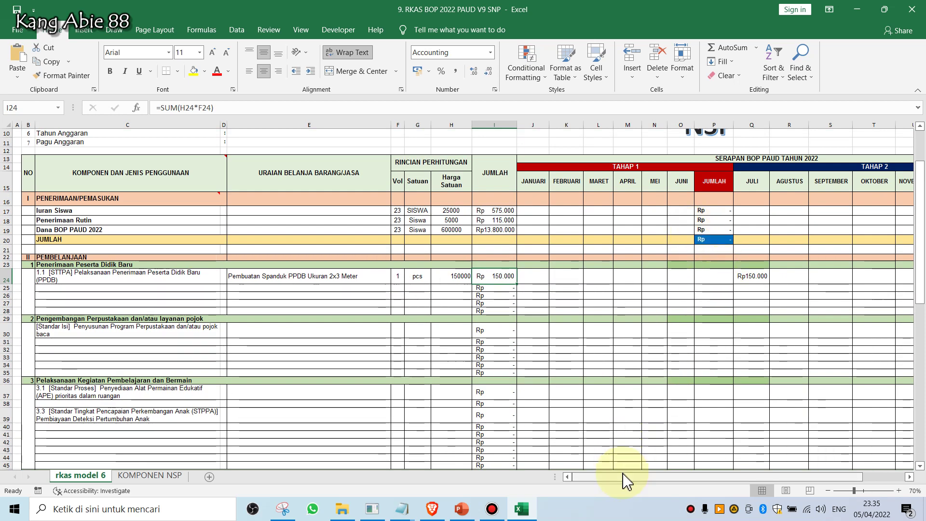
Step: Enter 150000 as the April amount in M24 for the PPDB banner item
{"action": "left_click_drag", "start_coordinate": [627, 477], "coordinate": [669, 479]}
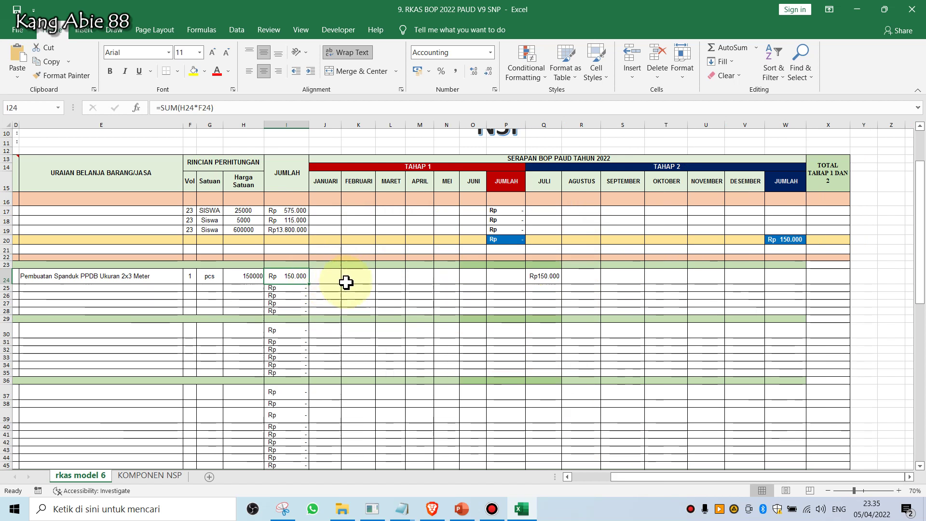
{"action": "left_click", "coordinate": [134, 287]}
{"action": "left_click", "coordinate": [134, 276]}
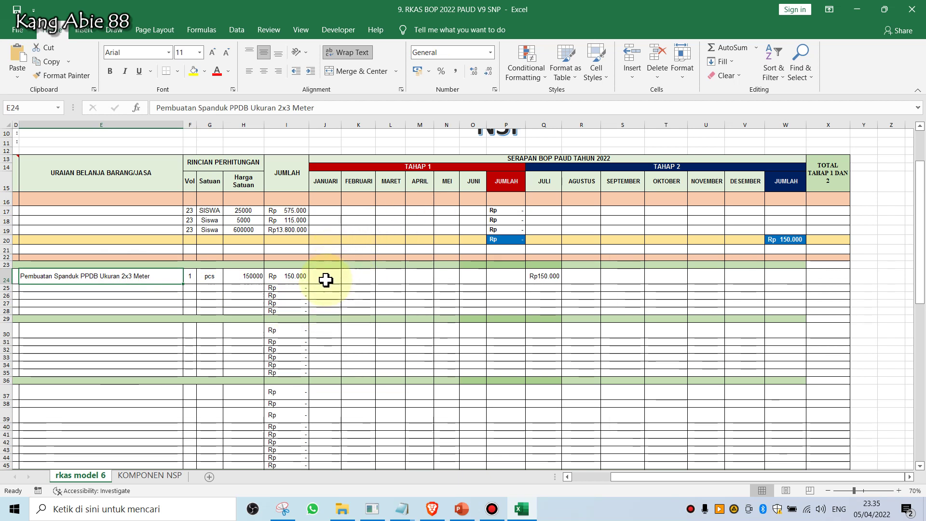
{"action": "left_click", "coordinate": [415, 271]}
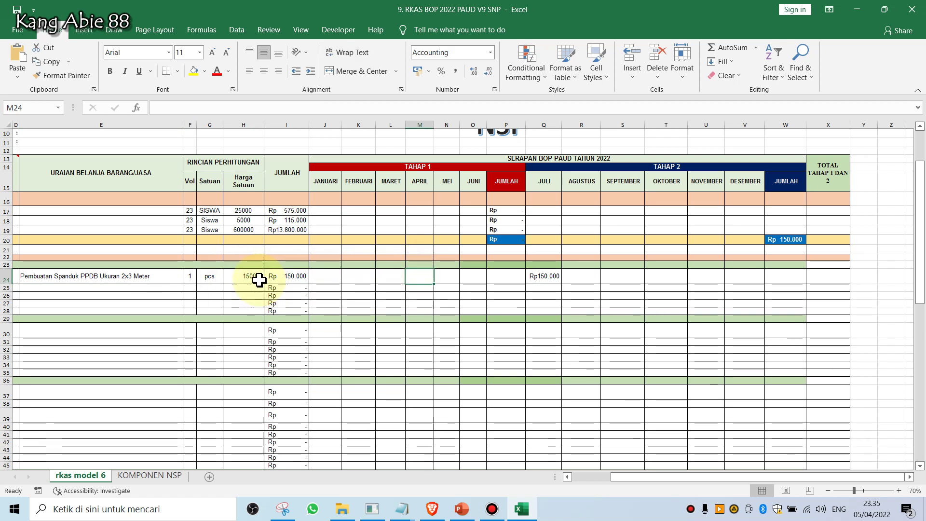
{"action": "type", "text": "150000"}
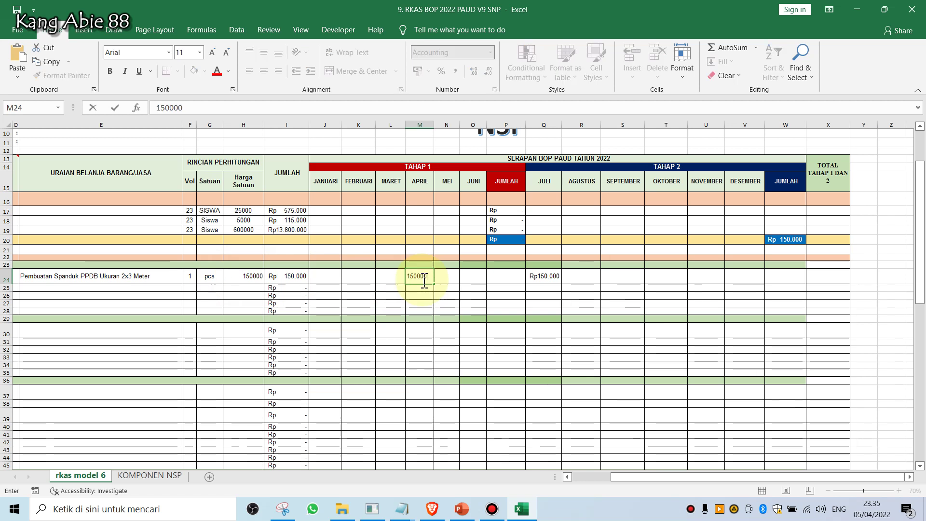
{"action": "left_click", "coordinate": [458, 282]}
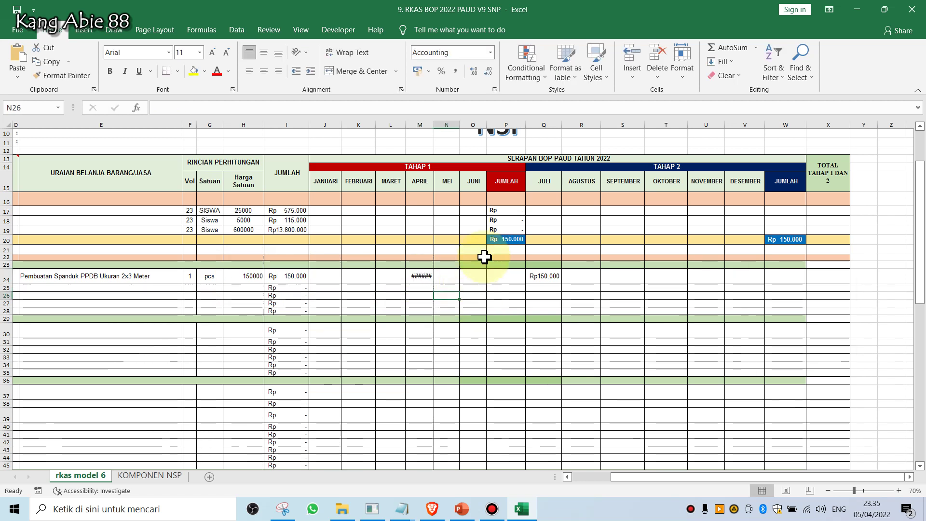
Step: Check the TAHAP 1 total in P20 and widen the APRIL column M to fit its amount
{"action": "left_click", "coordinate": [501, 237]}
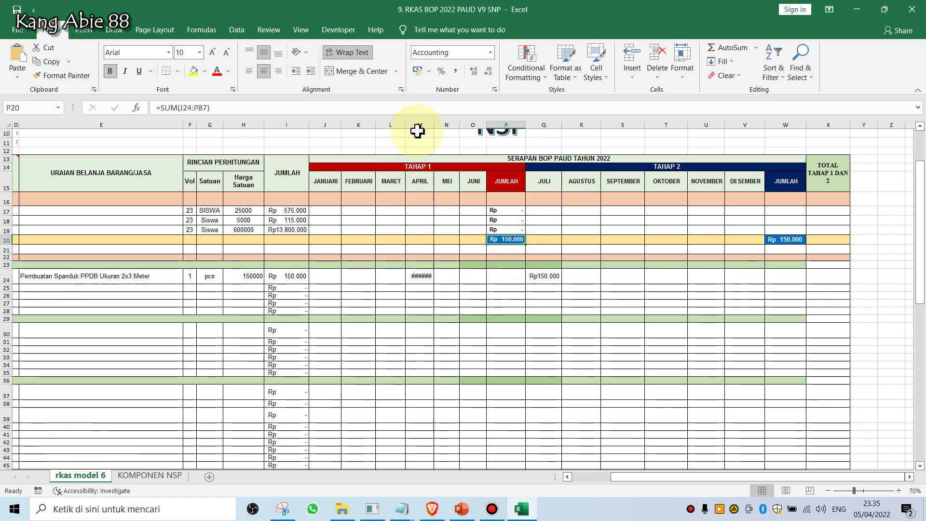
{"action": "left_click", "coordinate": [445, 131]}
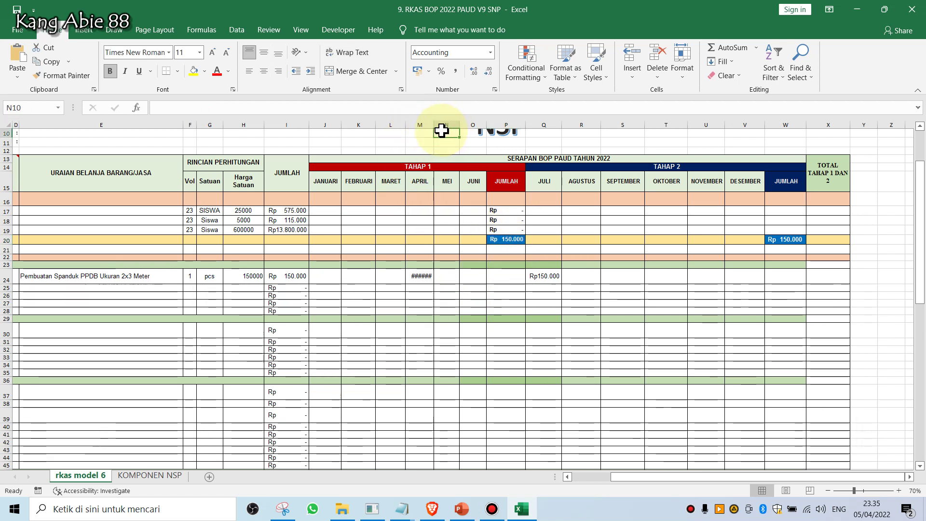
{"action": "left_click_drag", "start_coordinate": [435, 127], "coordinate": [444, 126]}
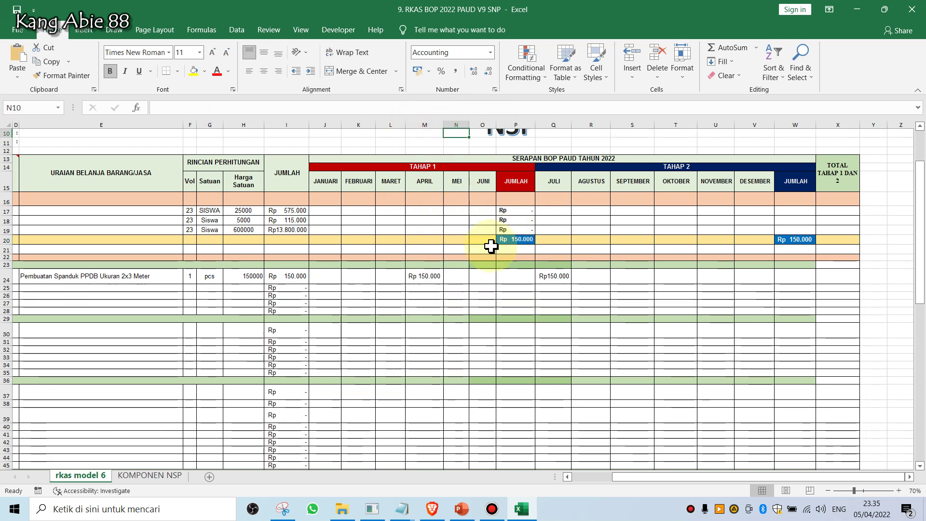
Step: Examine the April amount in row 24, the stage totals in row 20 and the TOTAL TAHAP 1 DAN 2 column
{"action": "scroll", "coordinate": [524, 243], "scroll_direction": "up", "scroll_amount": 1}
{"action": "left_click", "coordinate": [523, 266]}
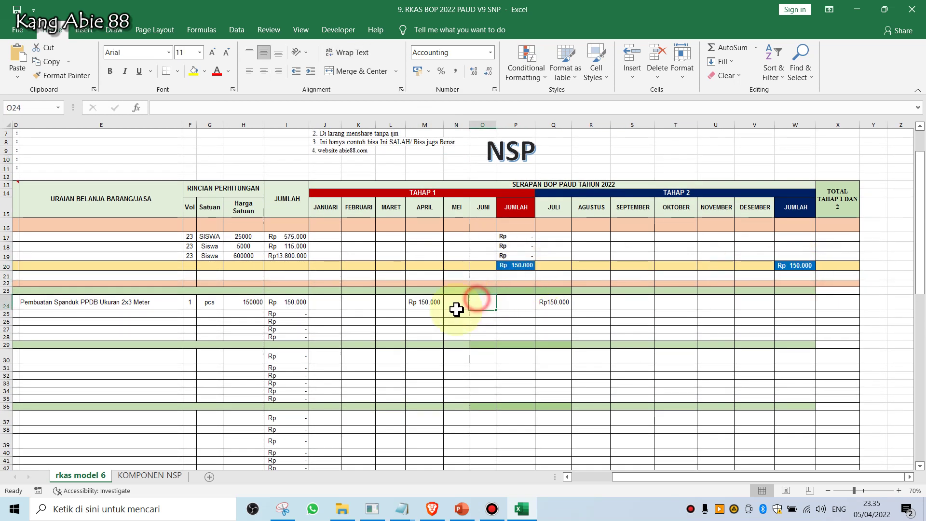
{"action": "left_click", "coordinate": [437, 307]}
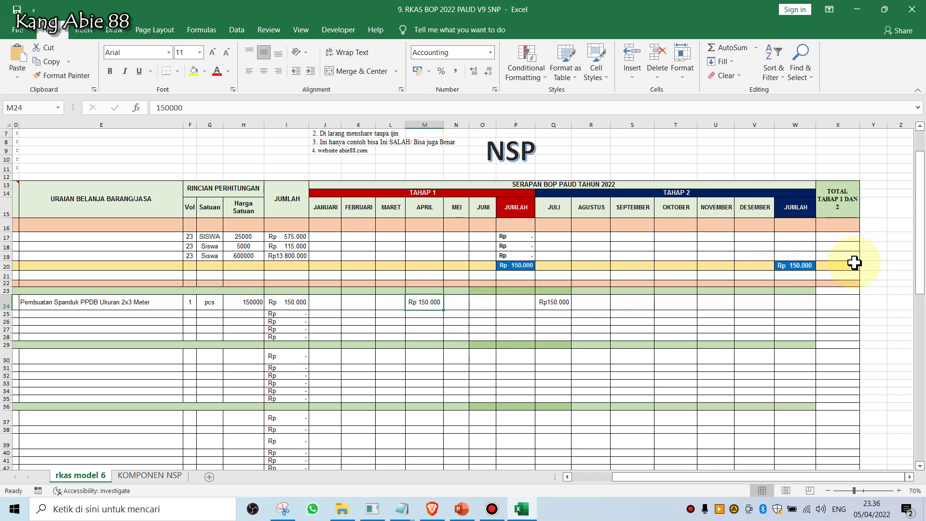
{"action": "left_click", "coordinate": [827, 285]}
{"action": "left_click", "coordinate": [846, 300]}
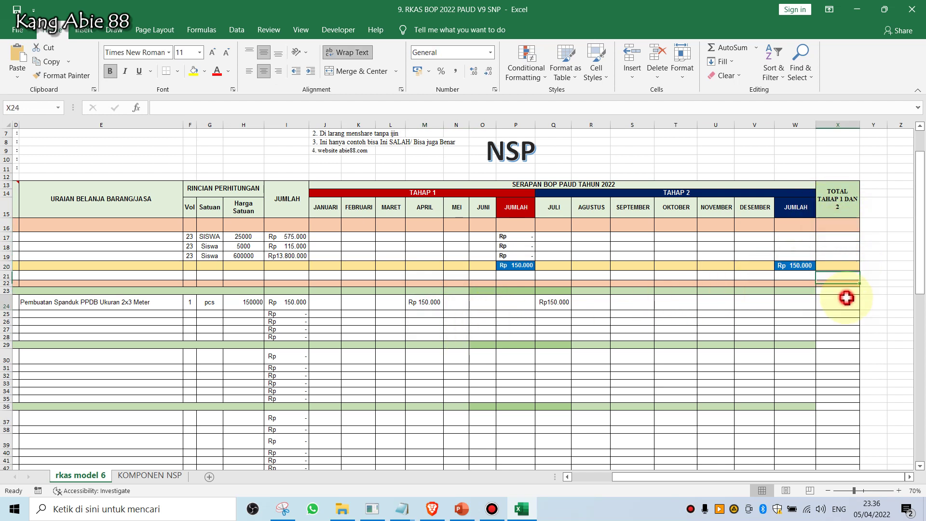
Step: Examine the numbered components and their usage types on the KOMPONEN NSP sheet, from Pembayaran honor back up to Pelaksanaan Administrasi
{"action": "scroll", "coordinate": [562, 386], "scroll_direction": "up", "scroll_amount": 2}
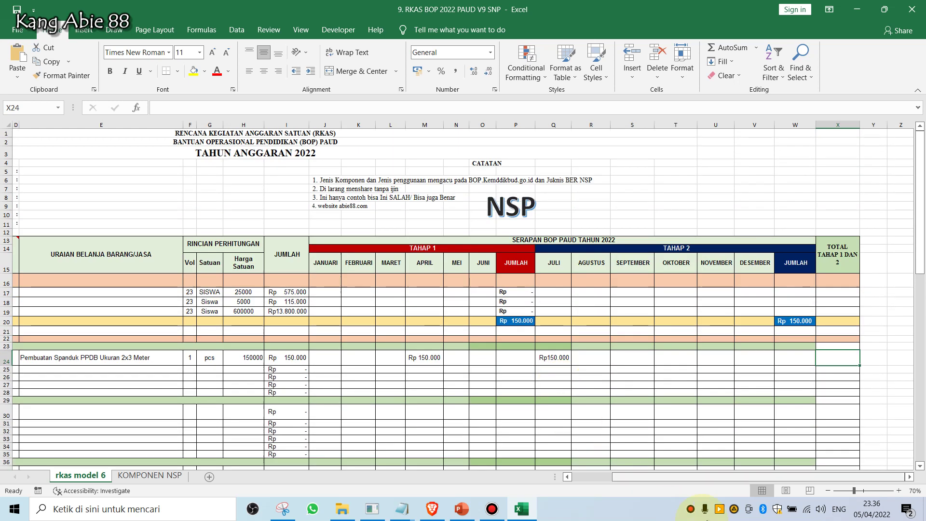
{"action": "left_click_drag", "start_coordinate": [658, 480], "coordinate": [582, 484]}
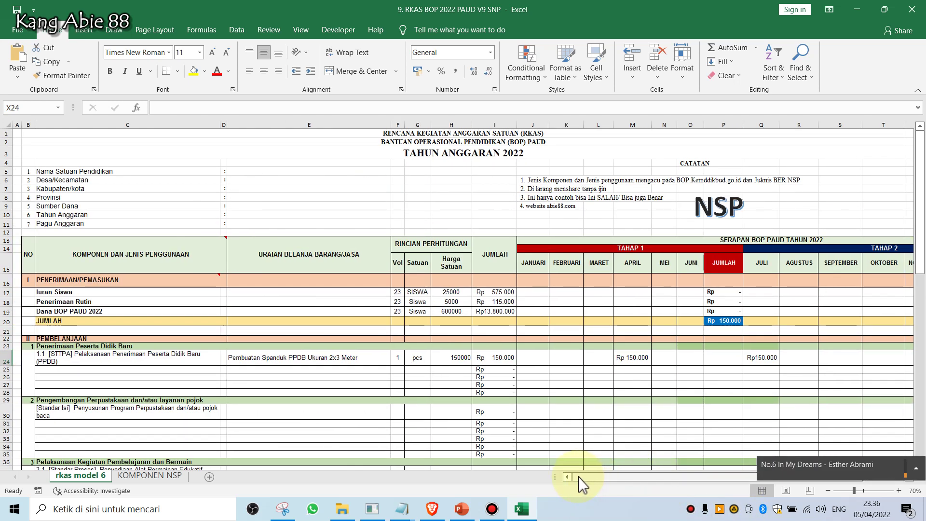
{"action": "left_click", "coordinate": [149, 476]}
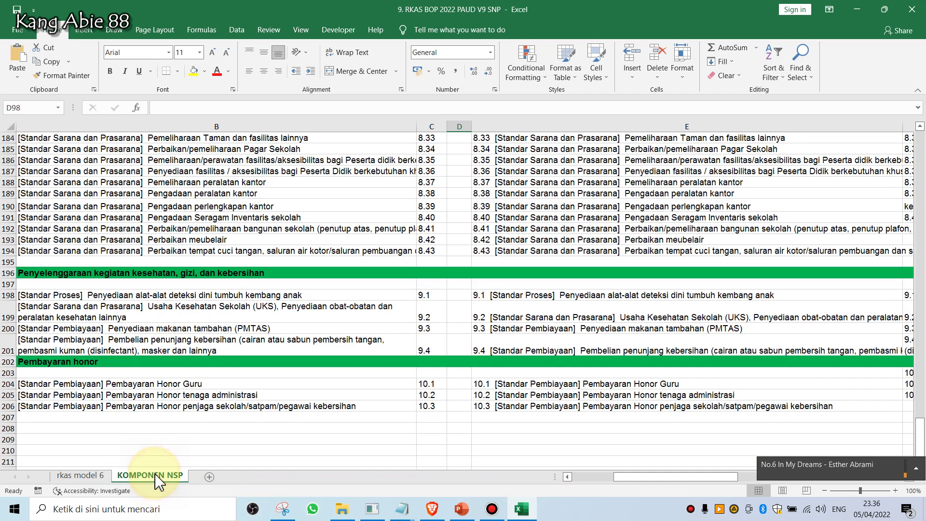
{"action": "left_click_drag", "start_coordinate": [626, 482], "coordinate": [574, 480]}
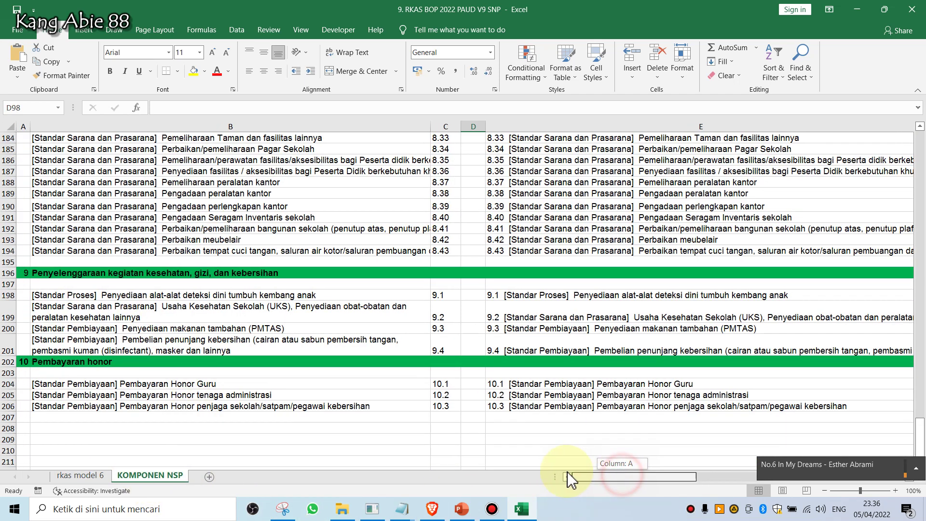
{"action": "scroll", "coordinate": [203, 386], "scroll_direction": "up", "scroll_amount": 9}
{"action": "scroll", "coordinate": [186, 366], "scroll_direction": "up", "scroll_amount": 19}
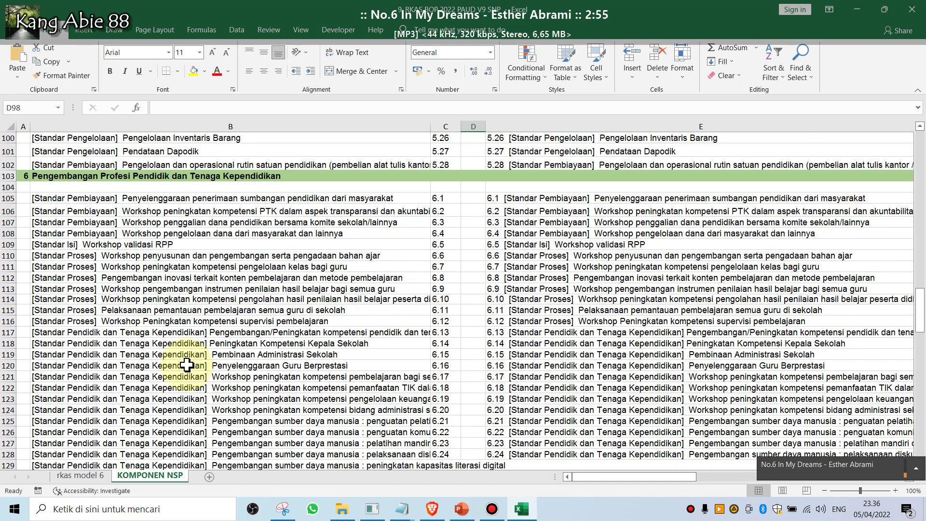
{"action": "scroll", "coordinate": [187, 366], "scroll_direction": "up", "scroll_amount": 8}
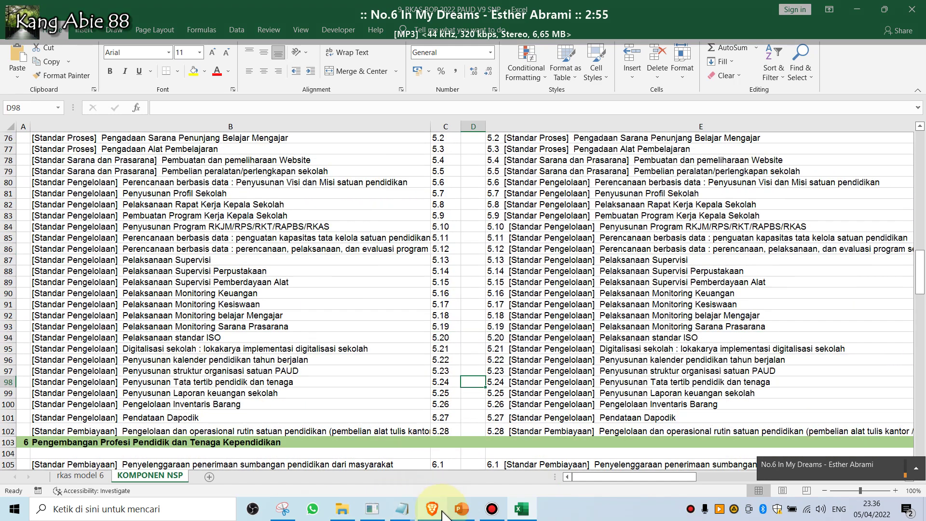
Step: Check the Input Rencana Kegiatan dan Anggaran form on the BOP site in Brave, and return to the V9 SNP workbook in Excel
{"action": "left_click", "coordinate": [442, 512]}
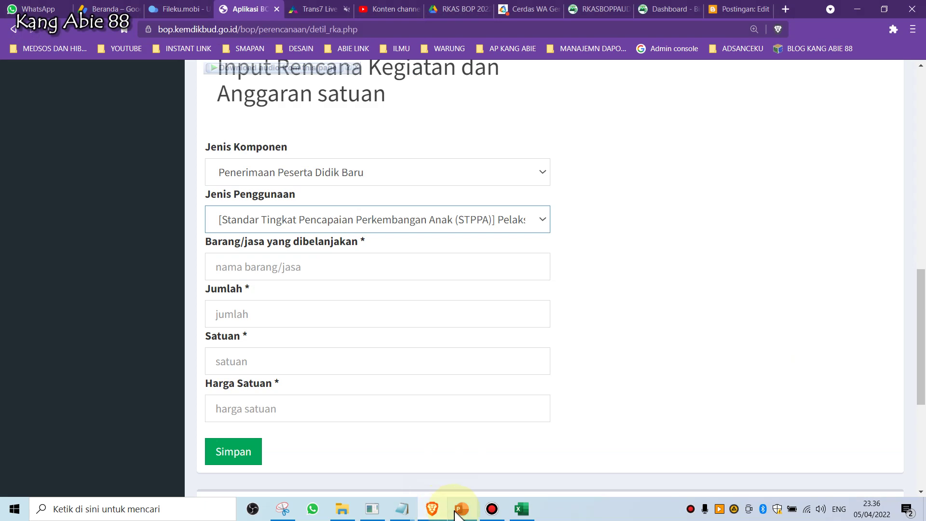
{"action": "mouse_move", "coordinate": [459, 515]}
{"action": "mouse_move", "coordinate": [521, 512]}
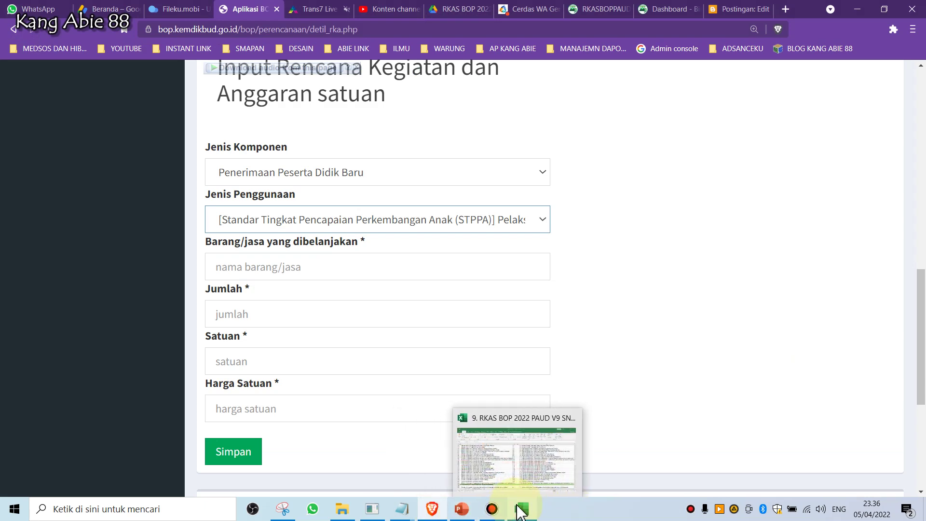
{"action": "left_click", "coordinate": [518, 463]}
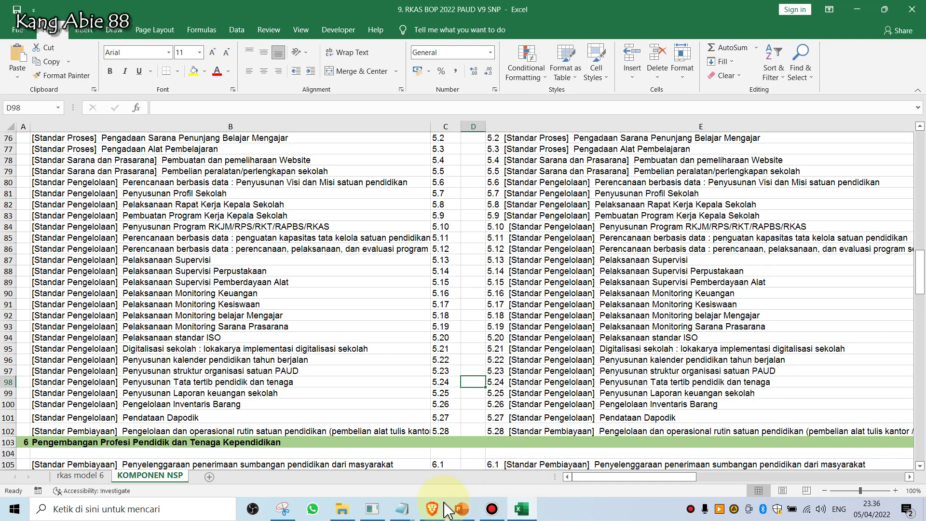
{"action": "mouse_move", "coordinate": [449, 9]}
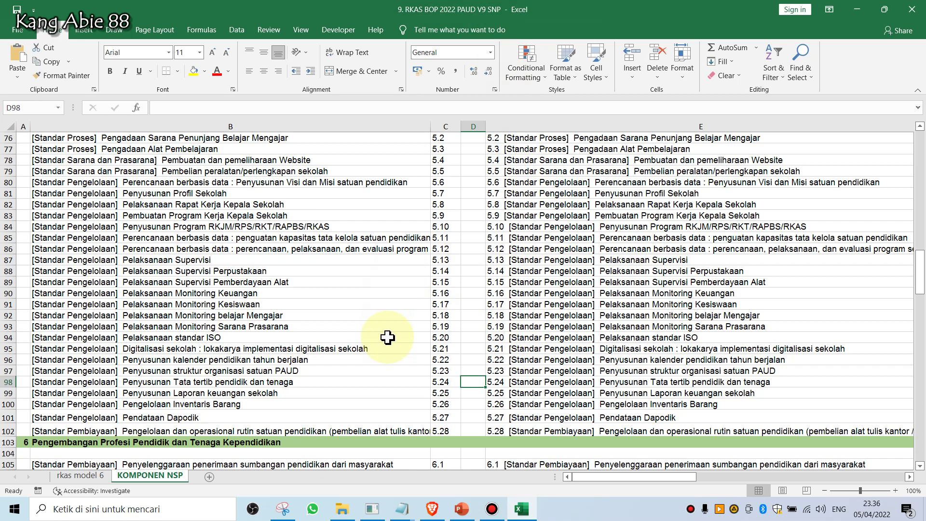
{"action": "scroll", "coordinate": [387, 337], "scroll_direction": "up", "scroll_amount": 4}
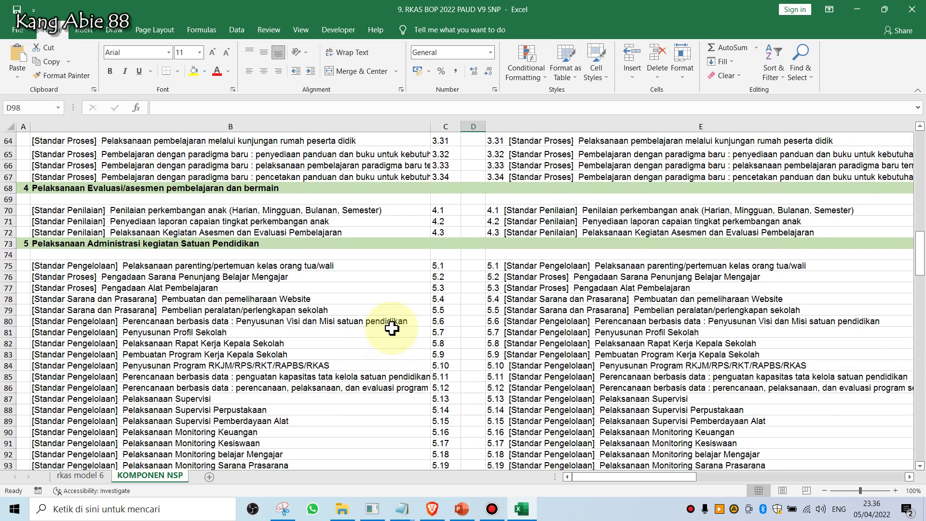
{"action": "mouse_move", "coordinate": [491, 8]}
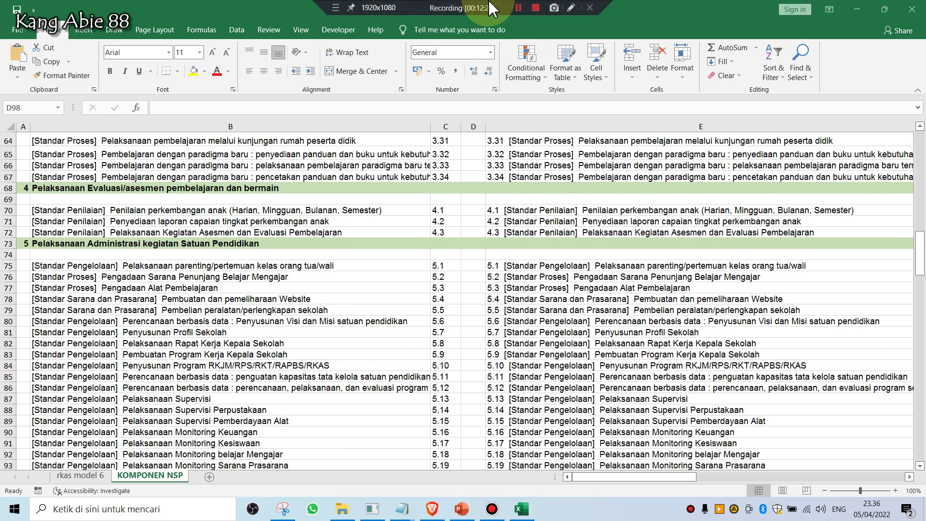